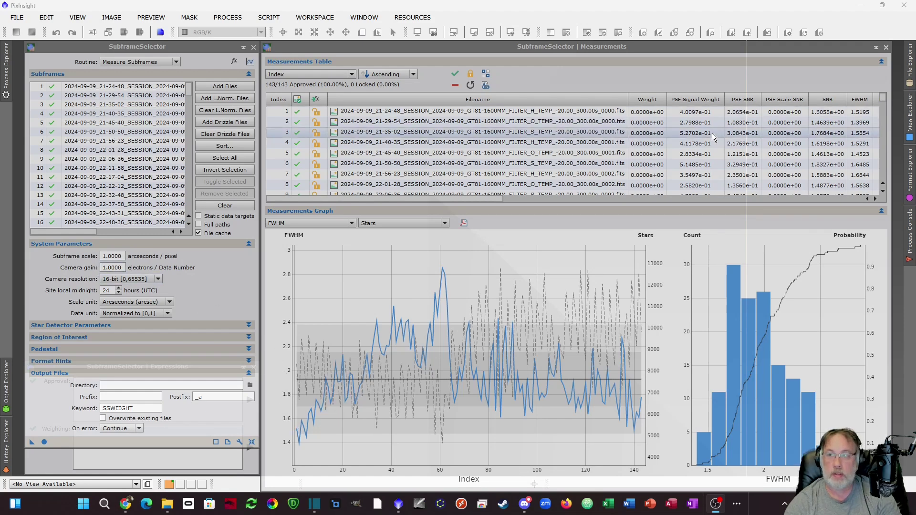
Minimize PixInsight and bring up the GT81 telescope notes in Notepad
left_click(861, 9)
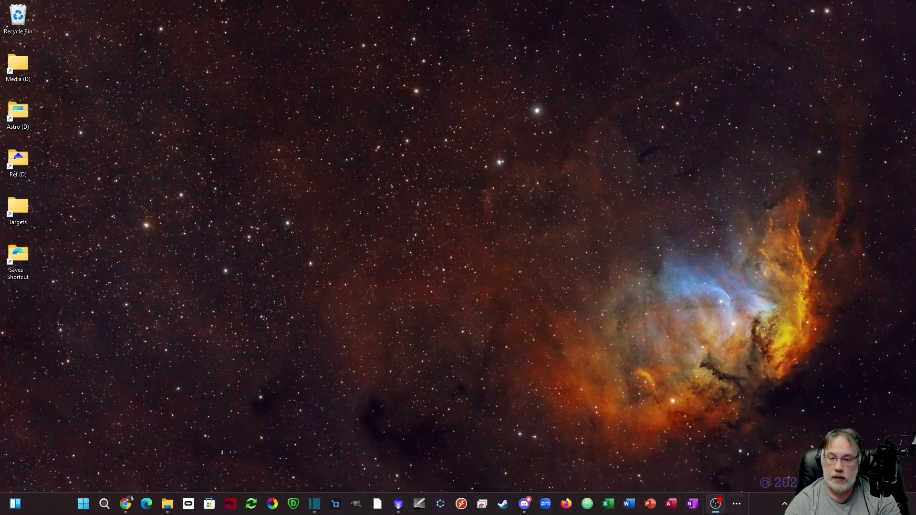
left_click(737, 505)
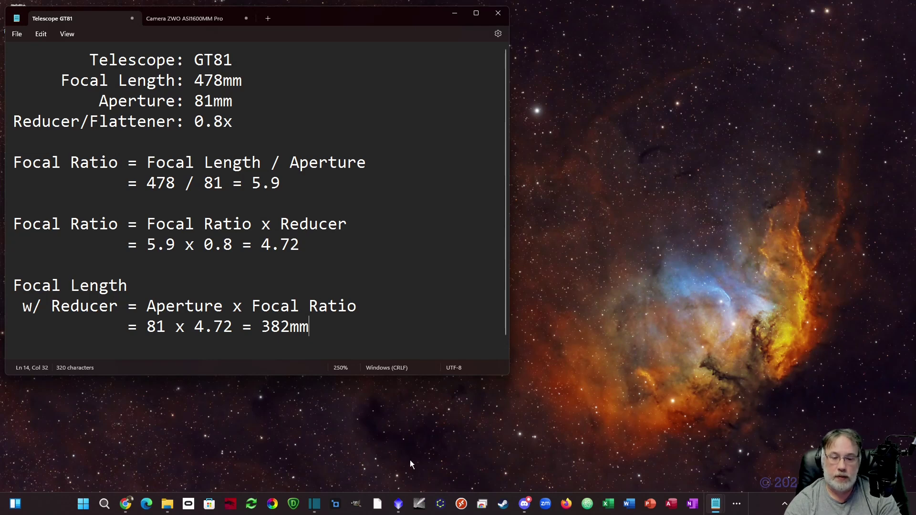
On the Gran Turismo 81 IV page, highlight the 478 mm focal length and 81 mm diameter
mouse_move(127, 511)
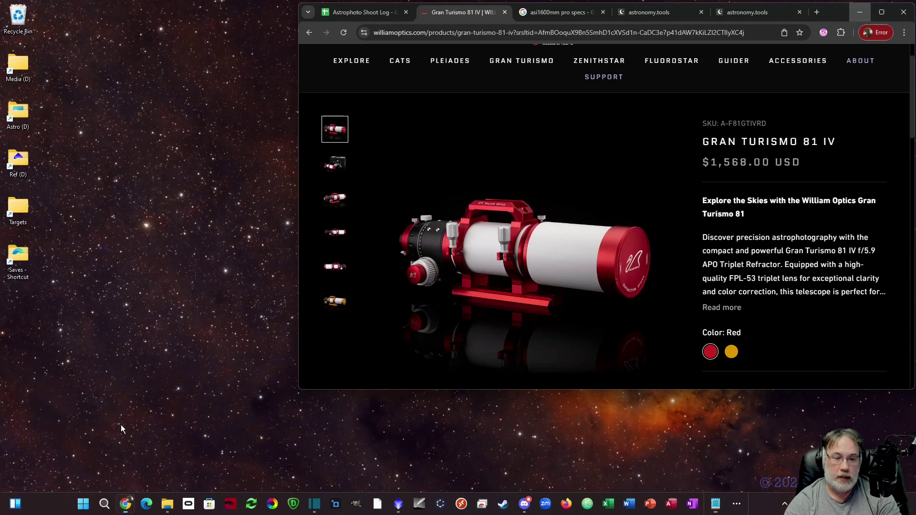
left_click(122, 425)
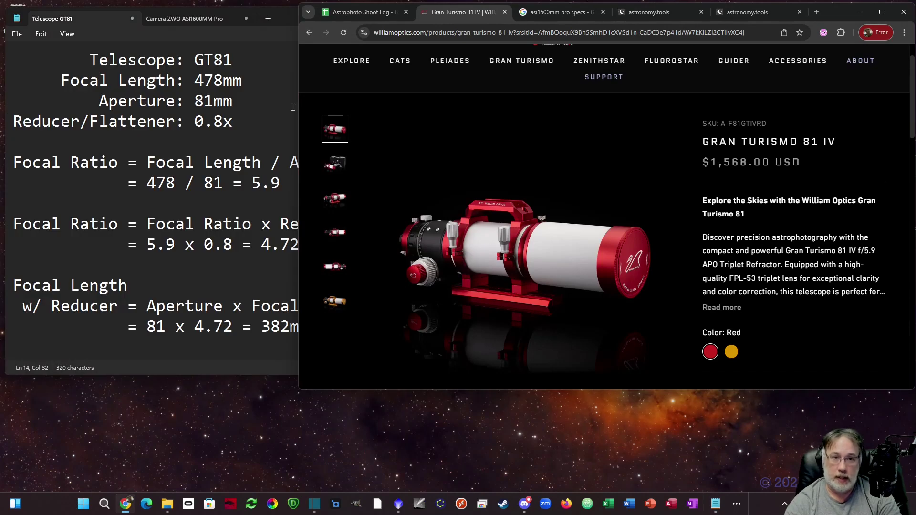
scroll(605, 216, "down", 3)
scroll(435, 242, "down", 6)
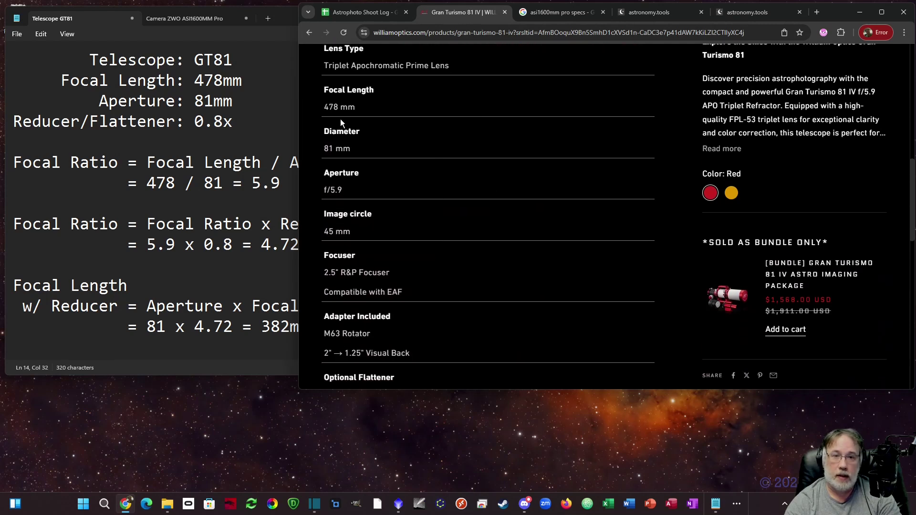
left_click_drag(324, 109, 339, 109)
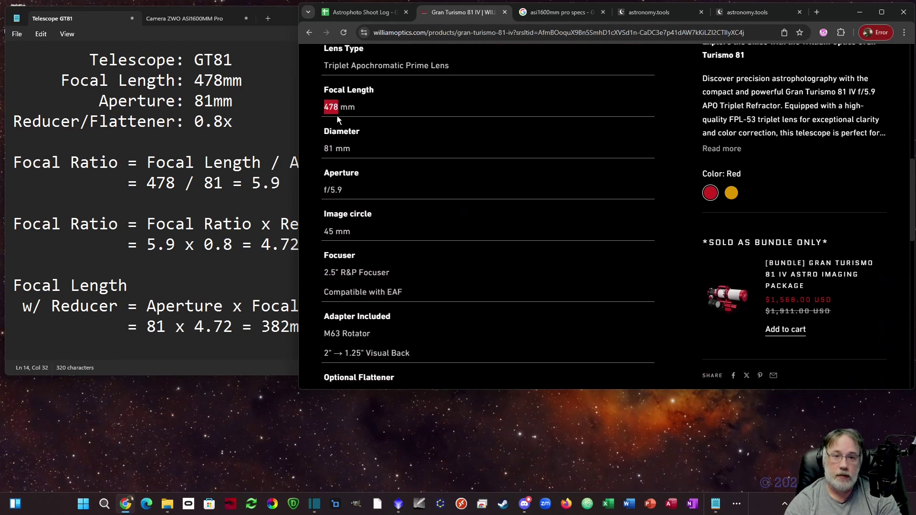
left_click_drag(324, 149, 334, 150)
Check the 0.8x flattener specification, then return to the GT81 notes
scroll(385, 234, "down", 1)
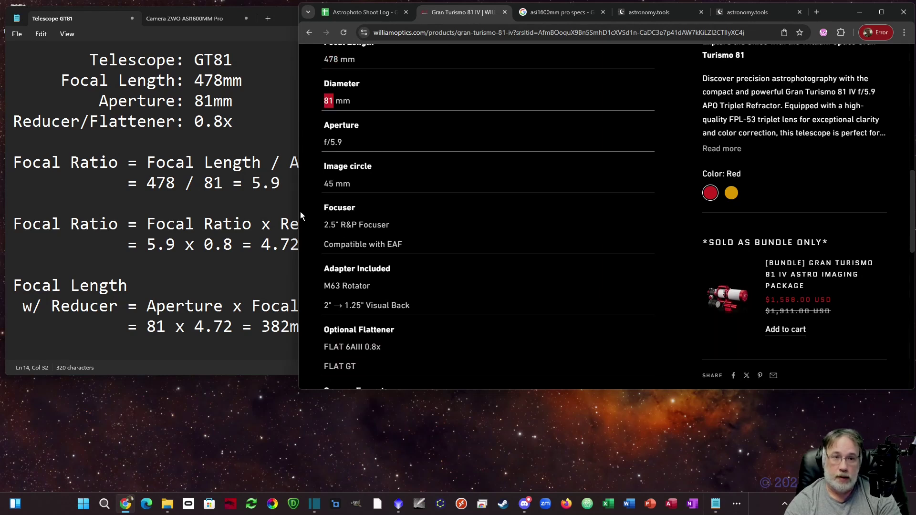
scroll(403, 256, "down", 2)
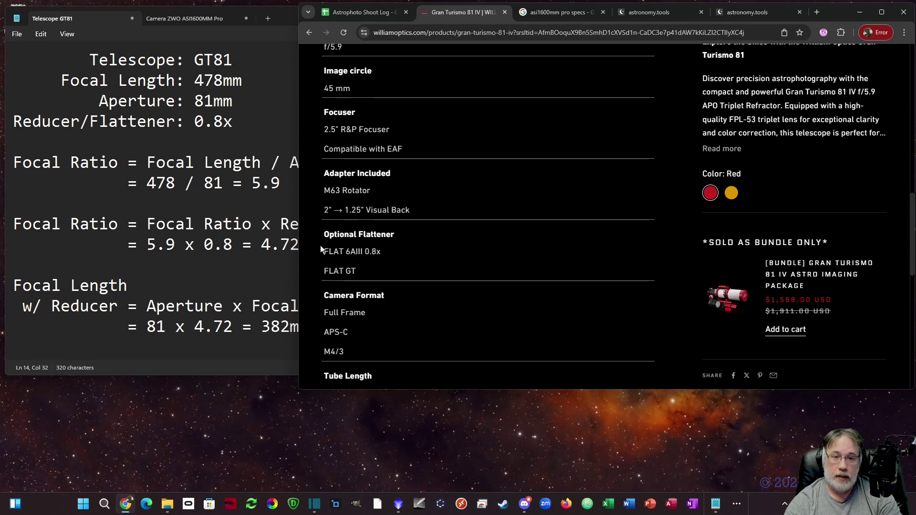
left_click_drag(323, 251, 381, 254)
left_click(428, 254)
scroll(397, 245, "up", 5)
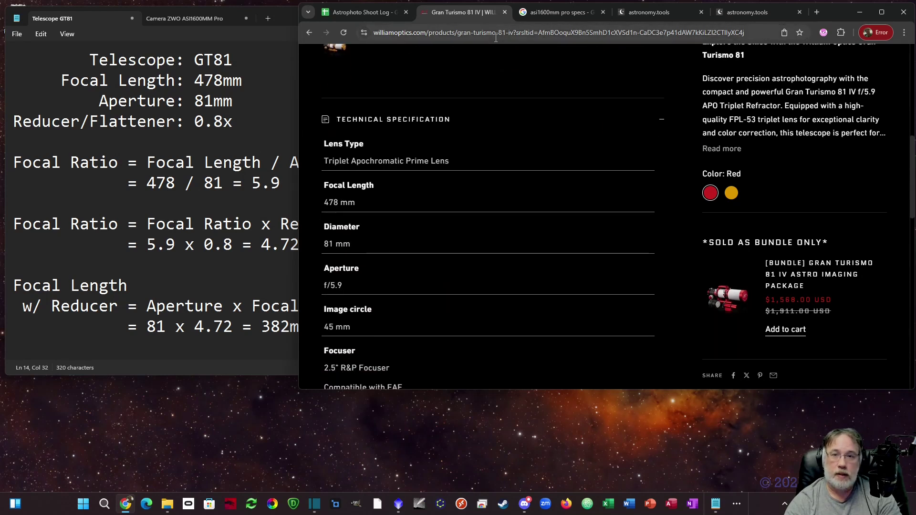
left_click(274, 142)
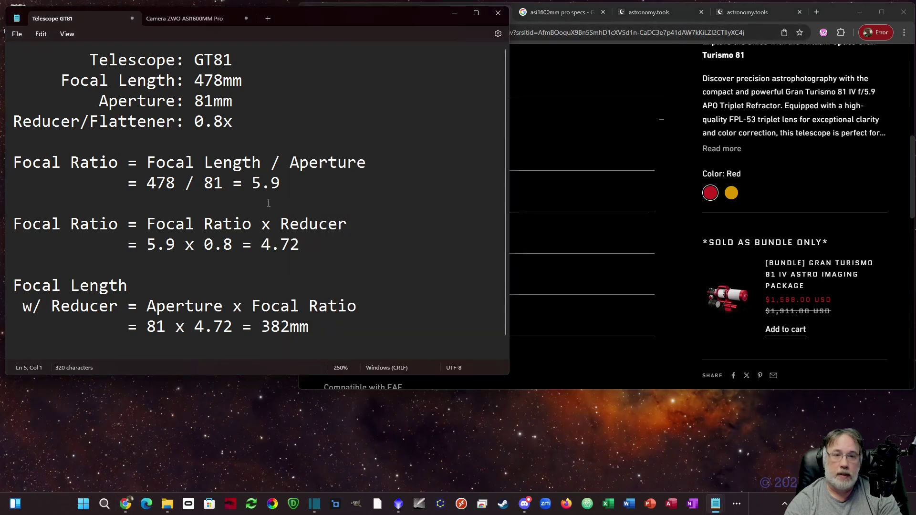
Show the astronomy.tools focal length calculator result of 382.32 mm and f/5.90
left_click(859, 12)
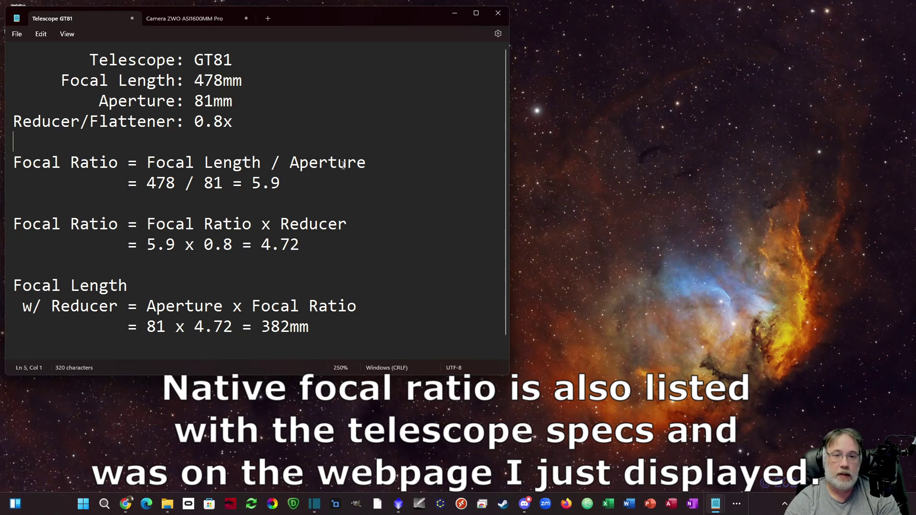
mouse_move(126, 503)
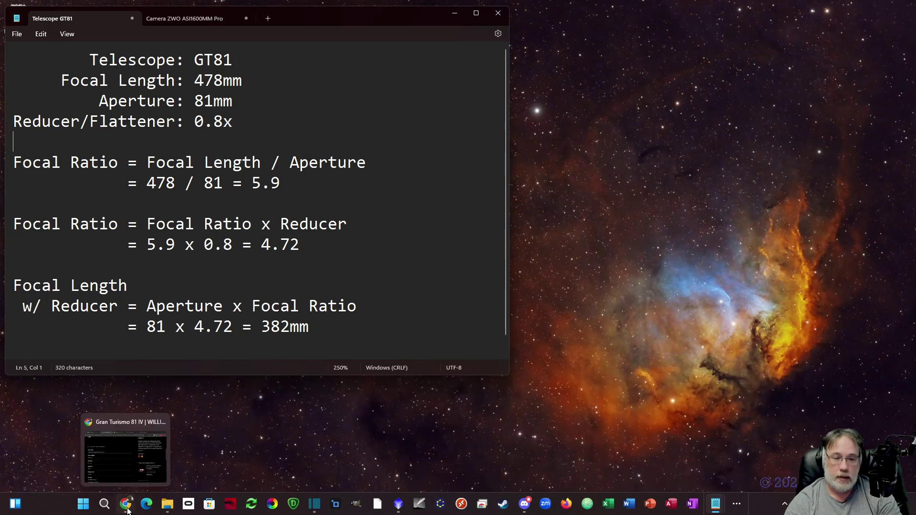
left_click(114, 442)
left_click(576, 14)
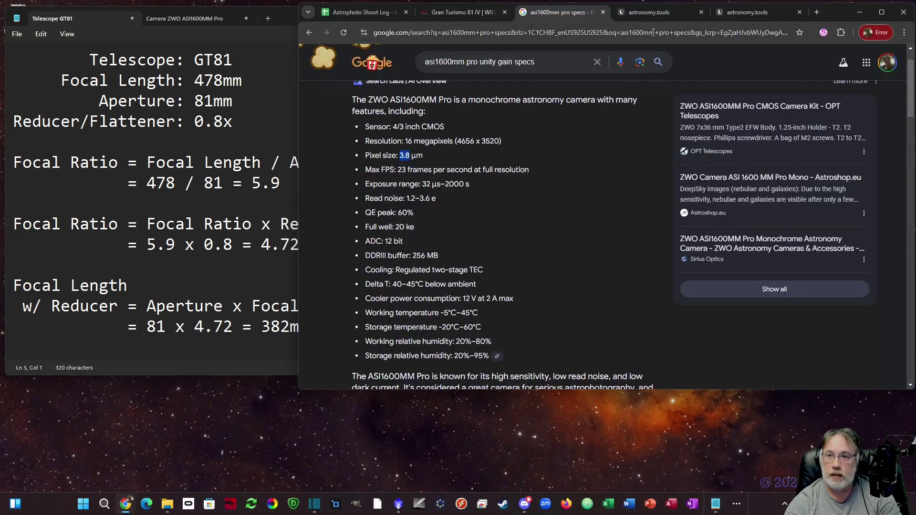
left_click(649, 12)
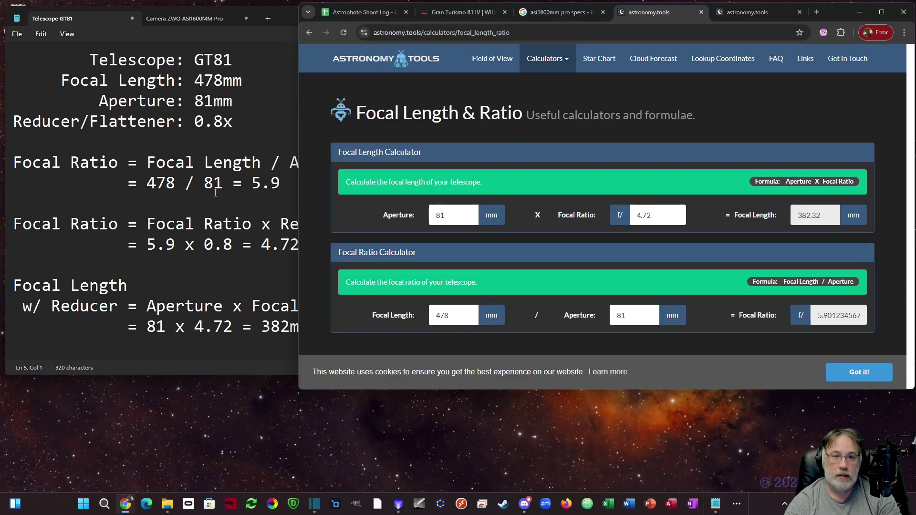
left_click(547, 61)
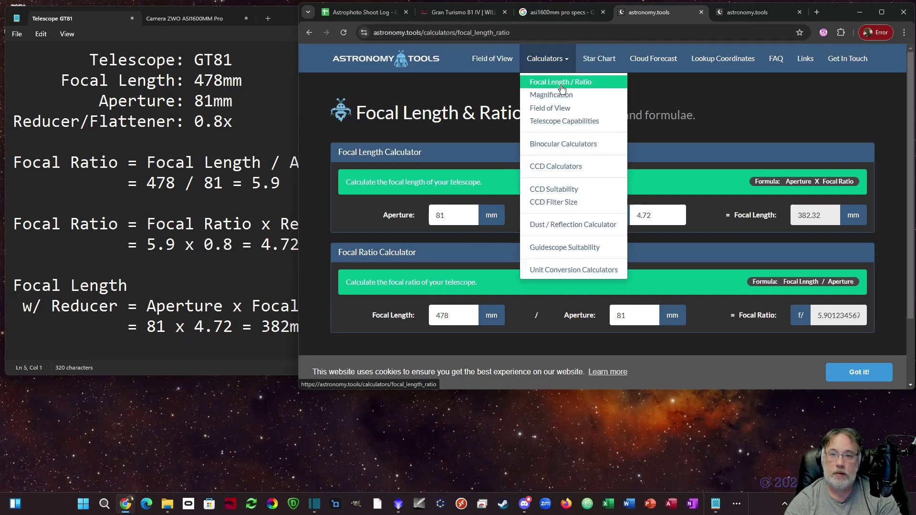
left_click(685, 90)
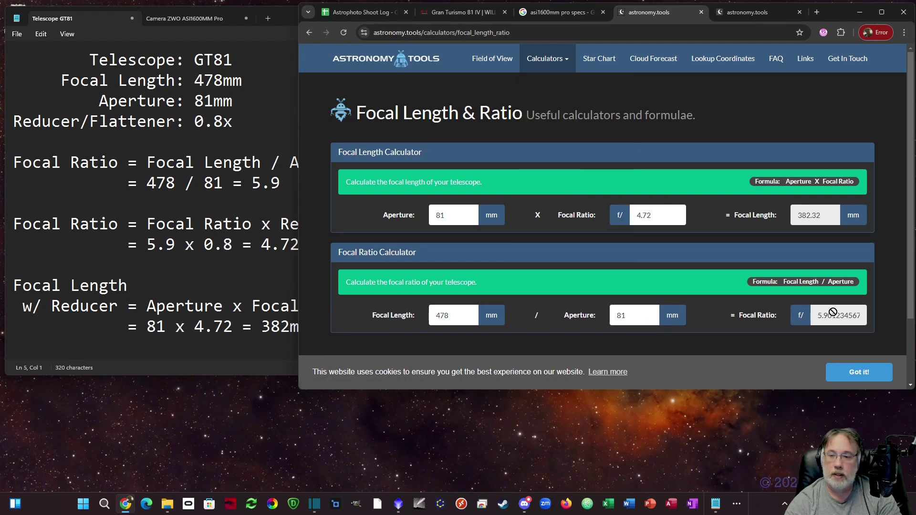
left_click(218, 206)
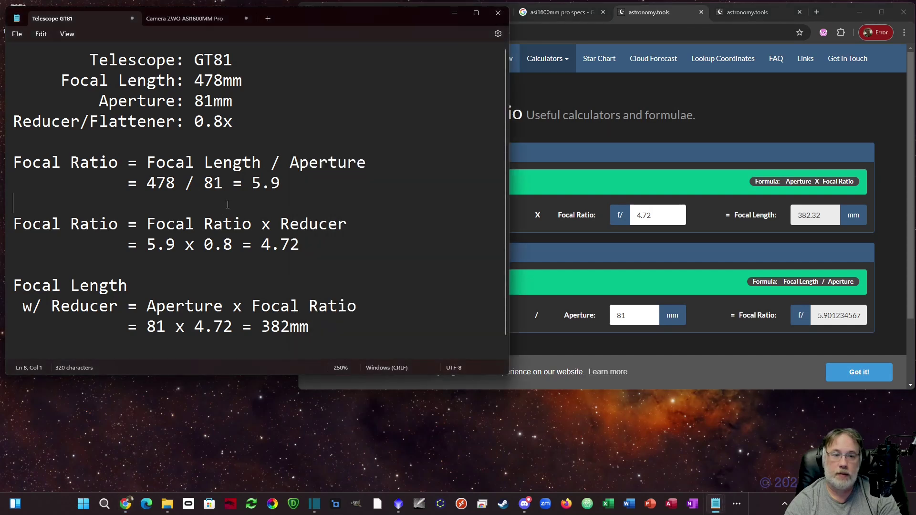
Launch Calculator and compute 478 ÷ 81 = 5.901234567901235
left_click(784, 504)
left_click(758, 476)
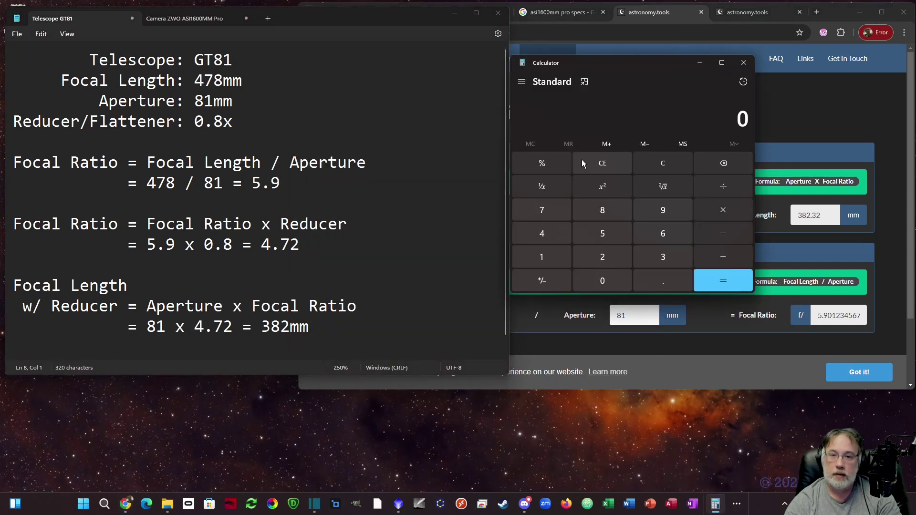
left_click(550, 237)
left_click(546, 214)
left_click(596, 211)
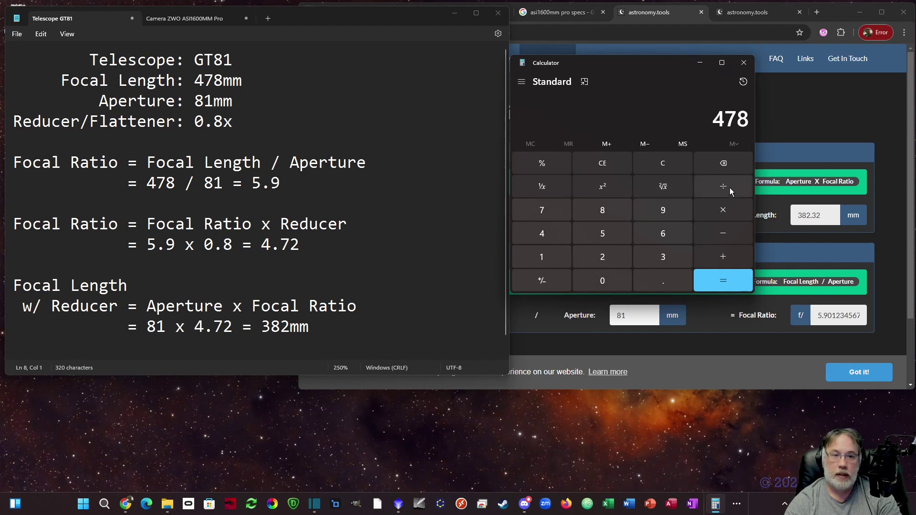
left_click(729, 187)
left_click(600, 215)
left_click(541, 258)
left_click(721, 281)
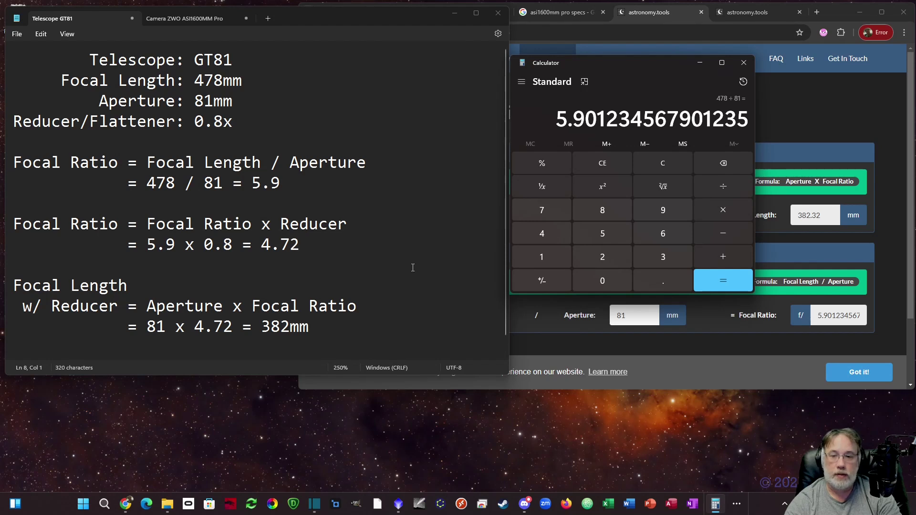
Multiply the result by 0.8 to get 4.720987654320988
left_click(731, 212)
left_click(663, 282)
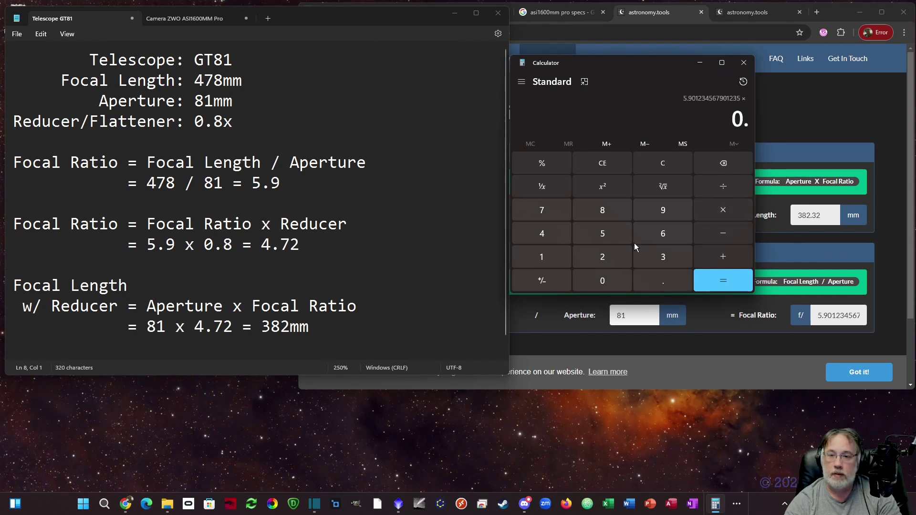
left_click(602, 210)
left_click(723, 284)
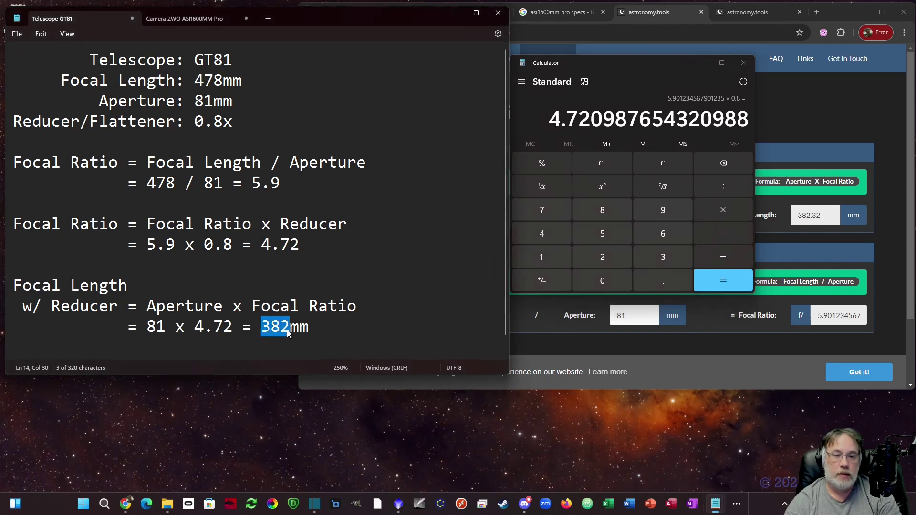
Switch to the ASI1600MM Pro notes and highlight the 3.8 µm pixel size in the Google specs
left_click(318, 333)
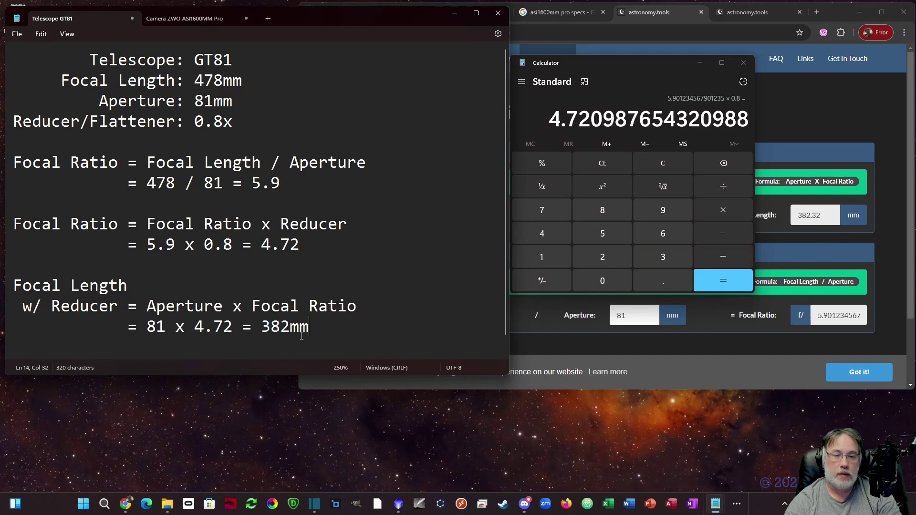
left_click(203, 20)
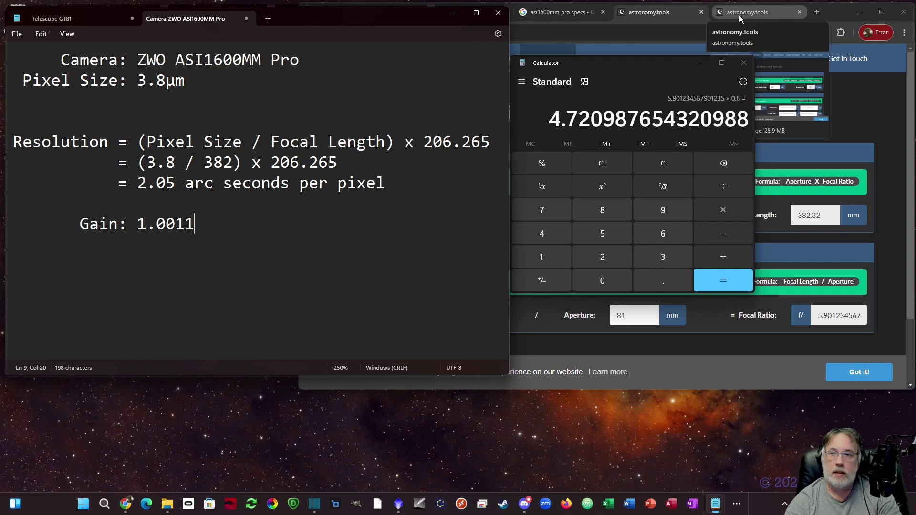
left_click(554, 12)
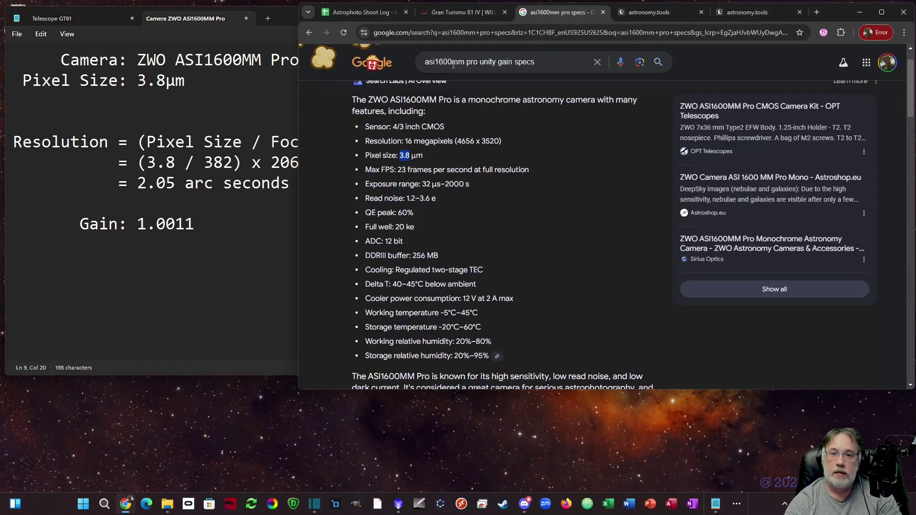
left_click(401, 165)
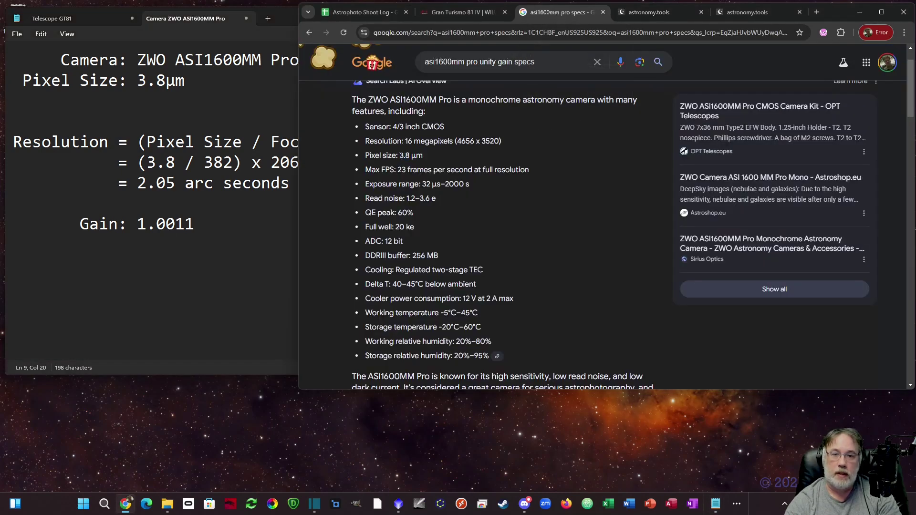
left_click_drag(400, 157, 404, 158)
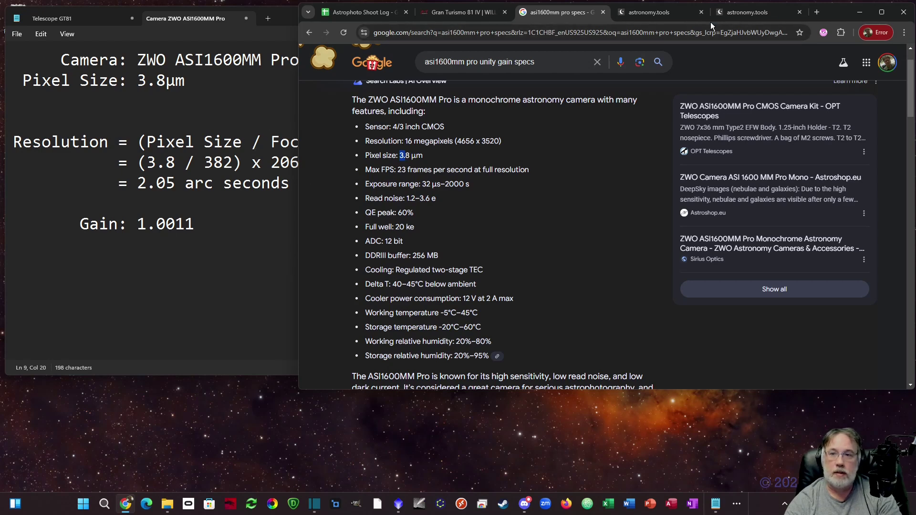
Review the CCD calculator's 2.05 arcsec/pixel result for 3.8 µm pixels at 382 mm
left_click(738, 16)
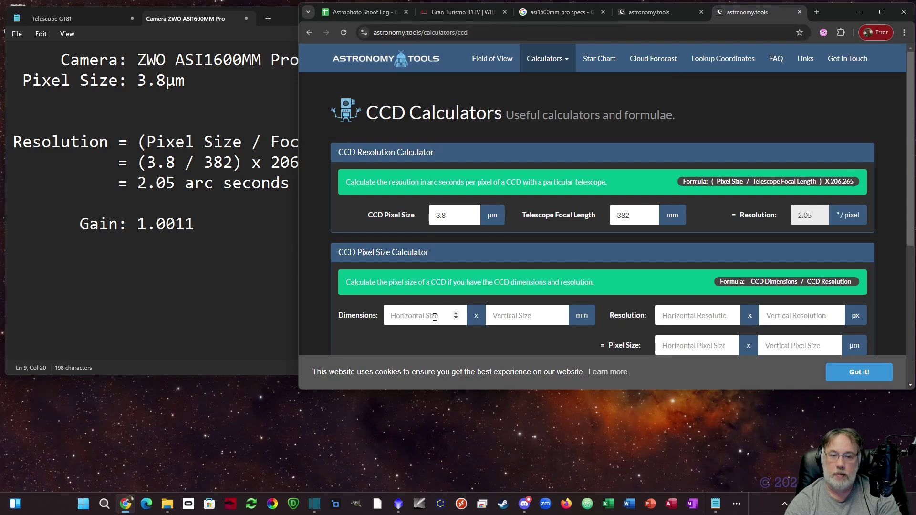
left_click(512, 318)
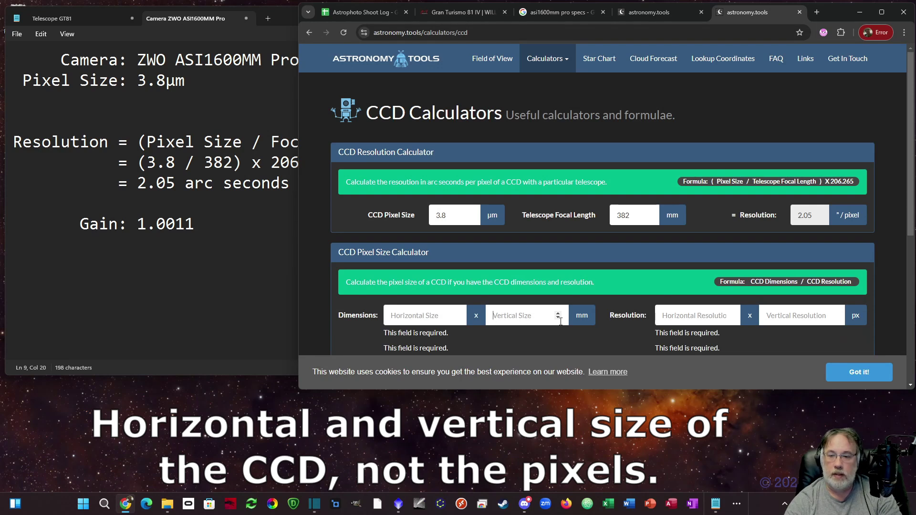
scroll(733, 319, "down", 2)
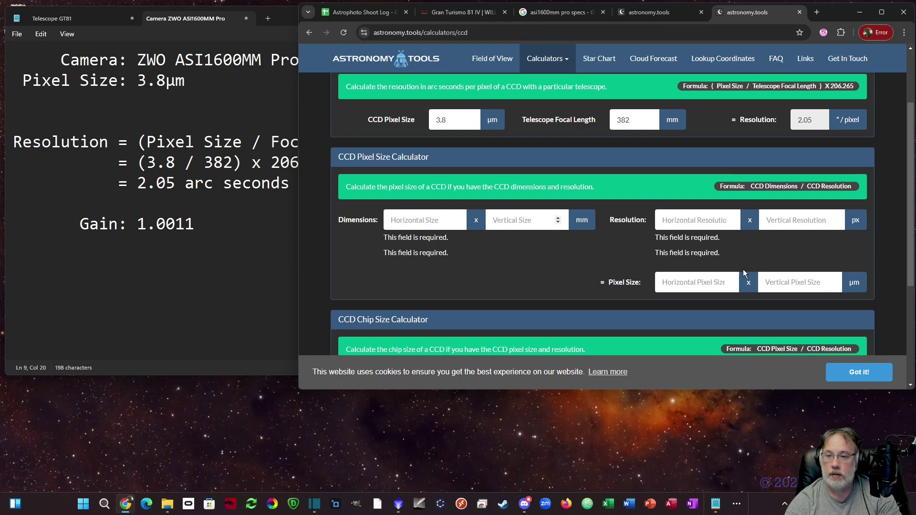
scroll(703, 266, "up", 2)
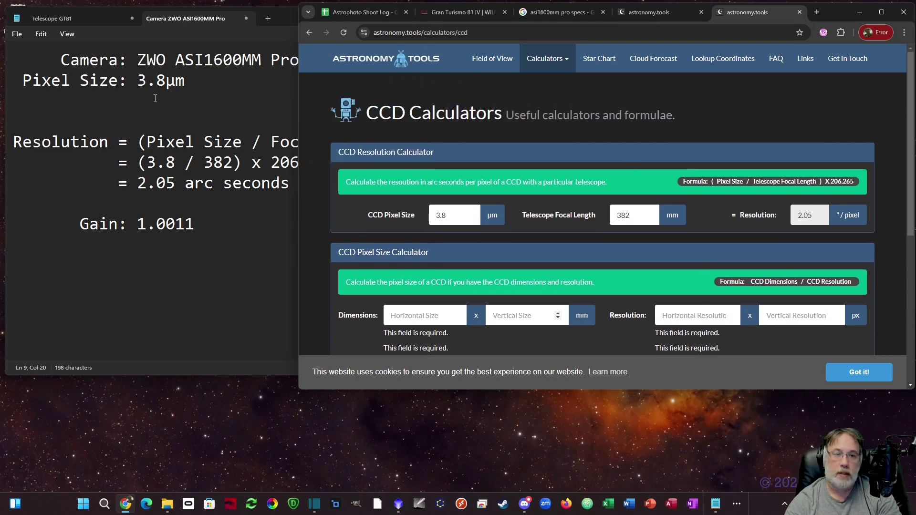
left_click(175, 200)
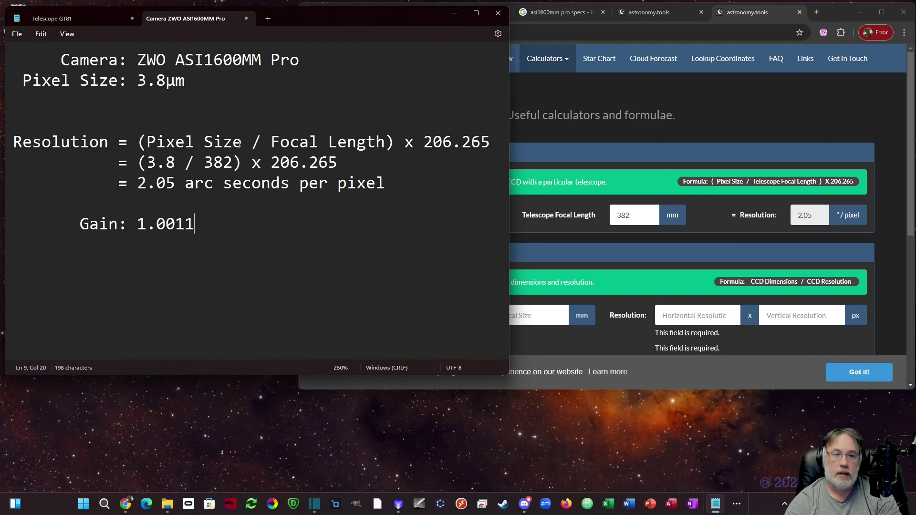
Clear Calculator and compute 3.8 ÷ 382
key("XF86Calculator")
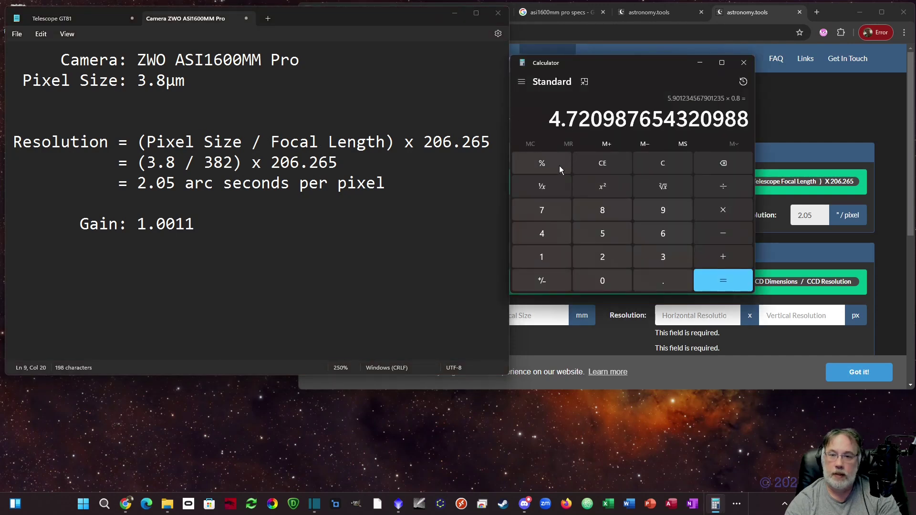
left_click(602, 162)
type("3")
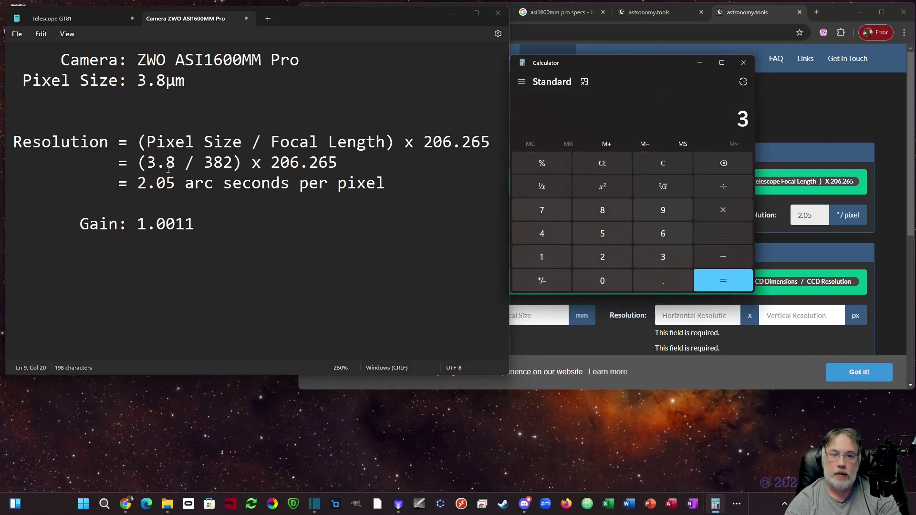
left_click(673, 284)
left_click(600, 213)
left_click(723, 186)
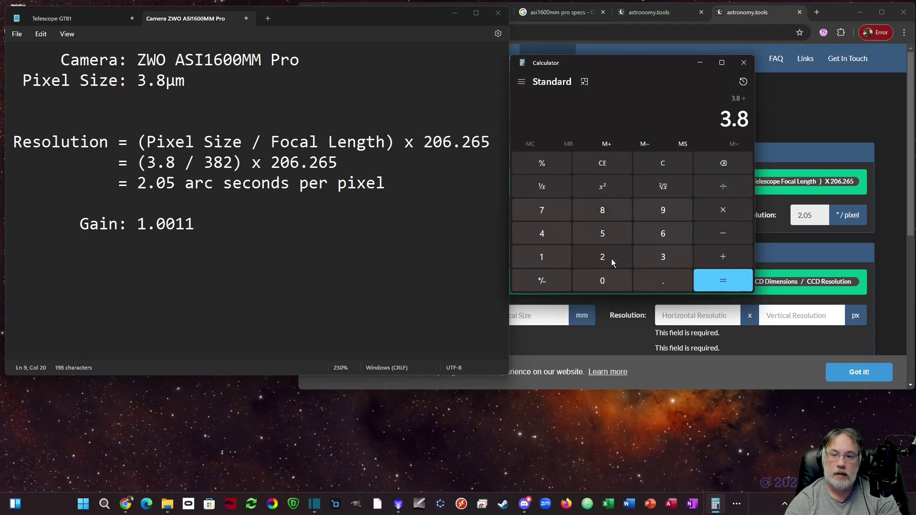
type("382")
key("Return")
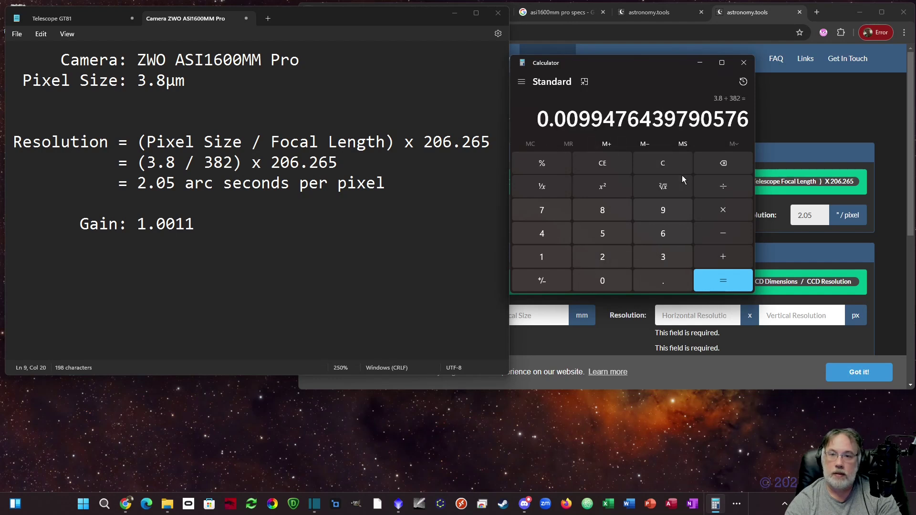
Multiply the quotient by 206.265 to get 2.0518 arcseconds per pixel
left_click(724, 210)
left_click(604, 256)
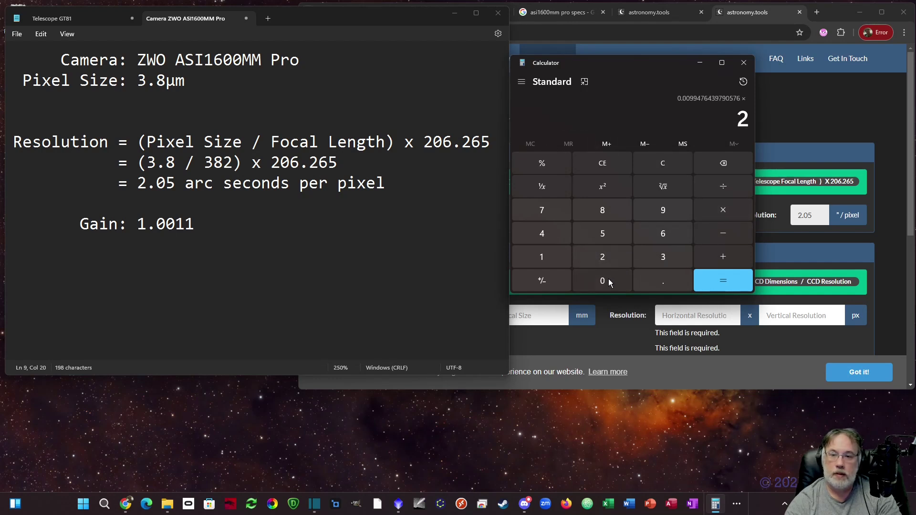
left_click(610, 283)
left_click(665, 234)
left_click(664, 286)
left_click(608, 262)
left_click(657, 233)
type("5")
left_click(697, 276)
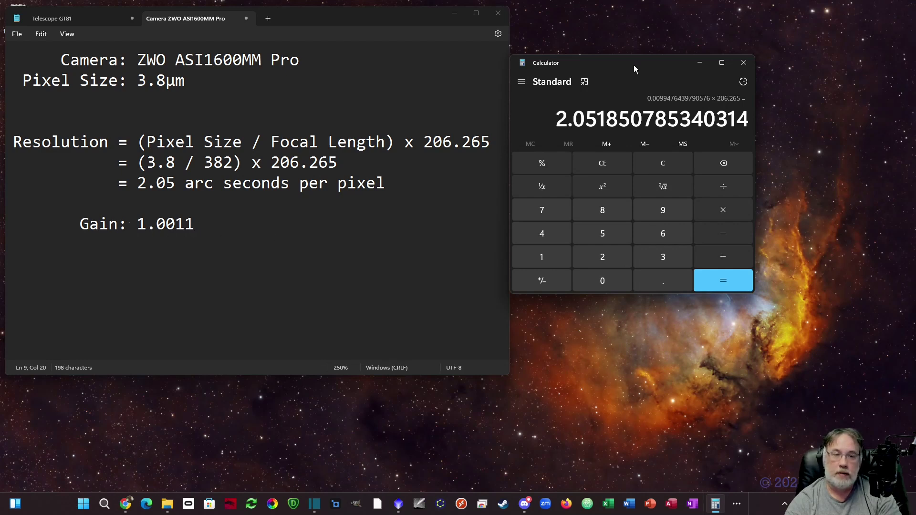
Close Calculator and bring up the ASI1600 gain chart image
left_click(744, 62)
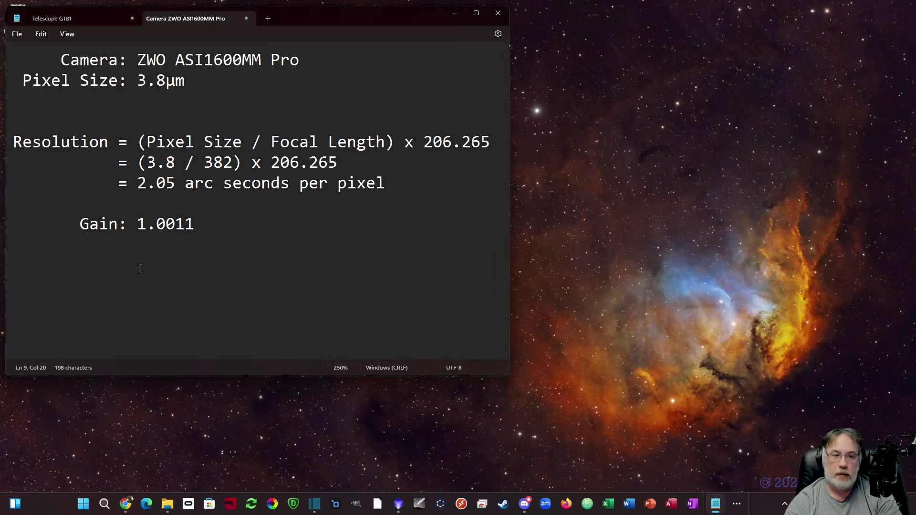
left_click(737, 504)
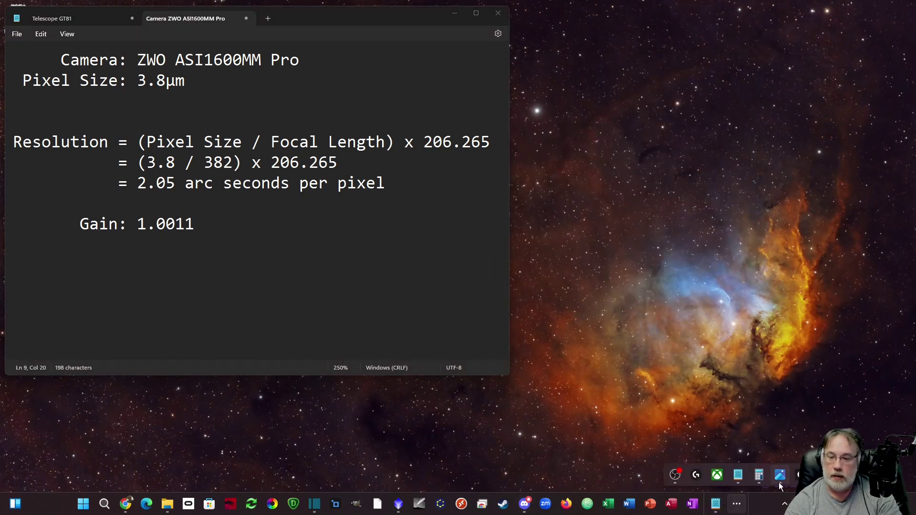
left_click(781, 475)
Narrow the viewer beside the notes, then advance to the ASI2600MM chart
left_click_drag(299, 194, 494, 157)
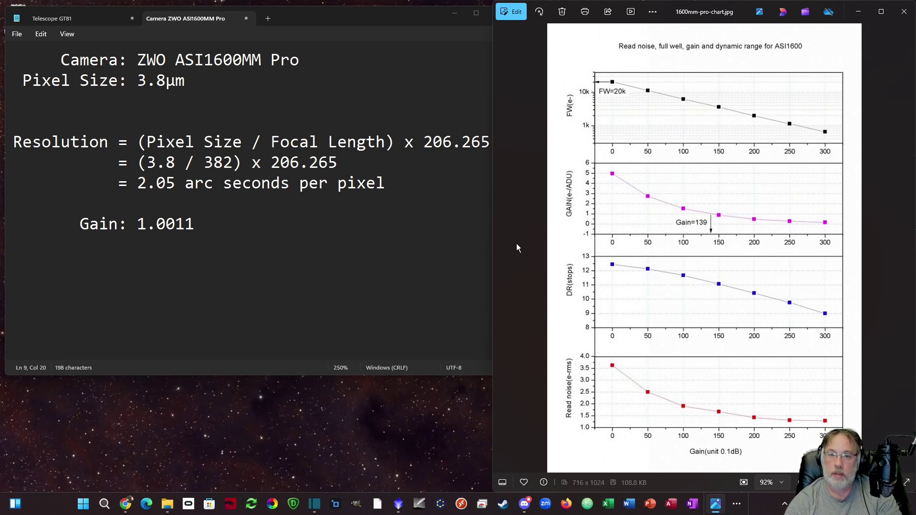
left_click(907, 248)
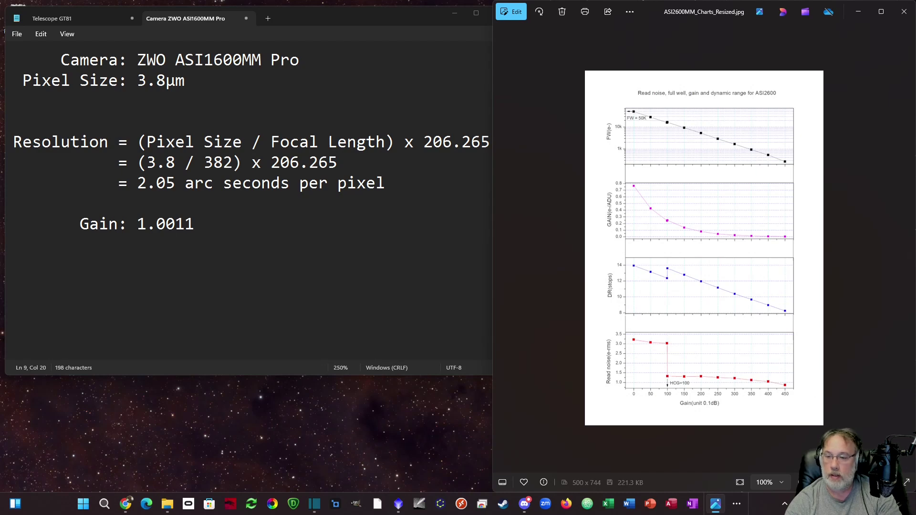
Zoom into the ASI2600MM gain chart, then bring the ASI1600MM Pro notes forward
scroll(704, 248, "up", 3)
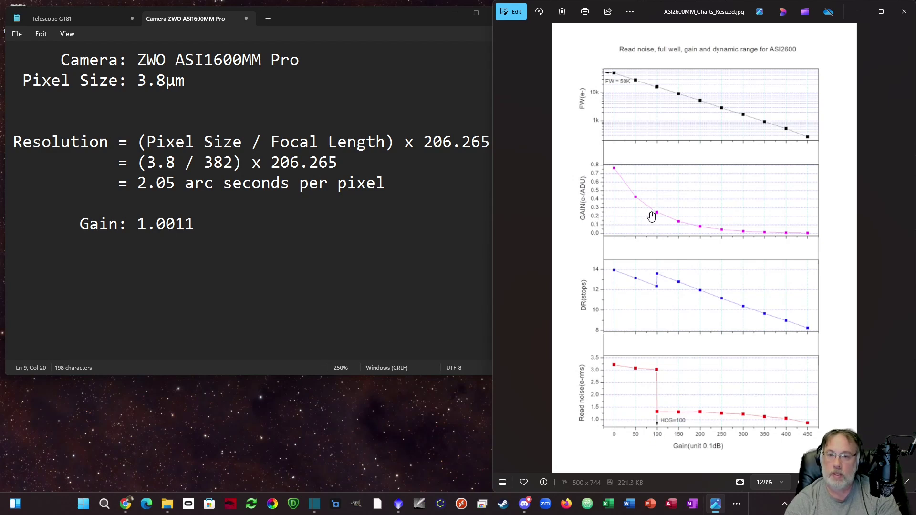
left_click(206, 232)
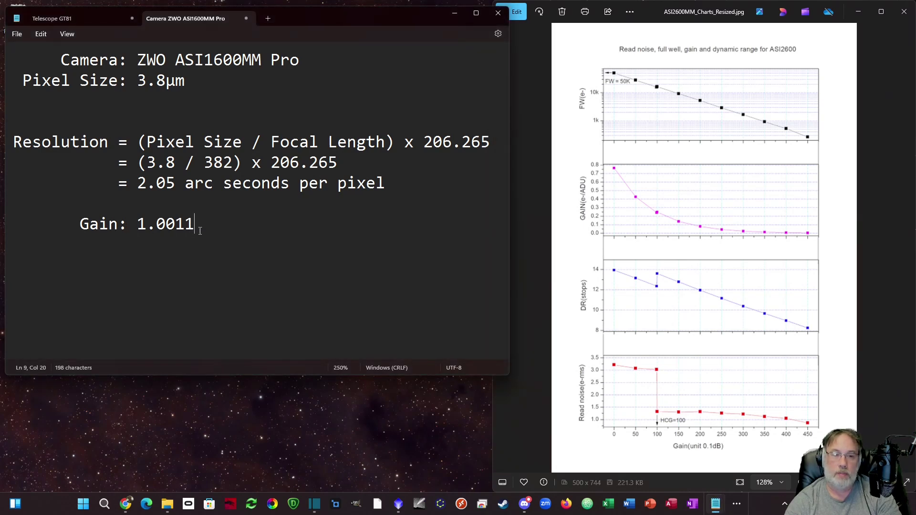
Hide Photos and, in SubframeSelector, enter subframe scale 2.05 and camera gain 1.0011
left_click(482, 504)
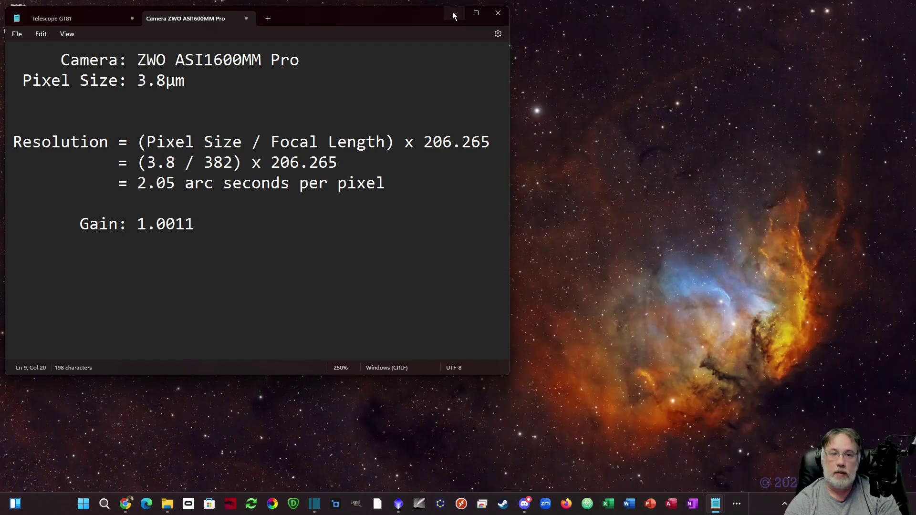
left_click(399, 504)
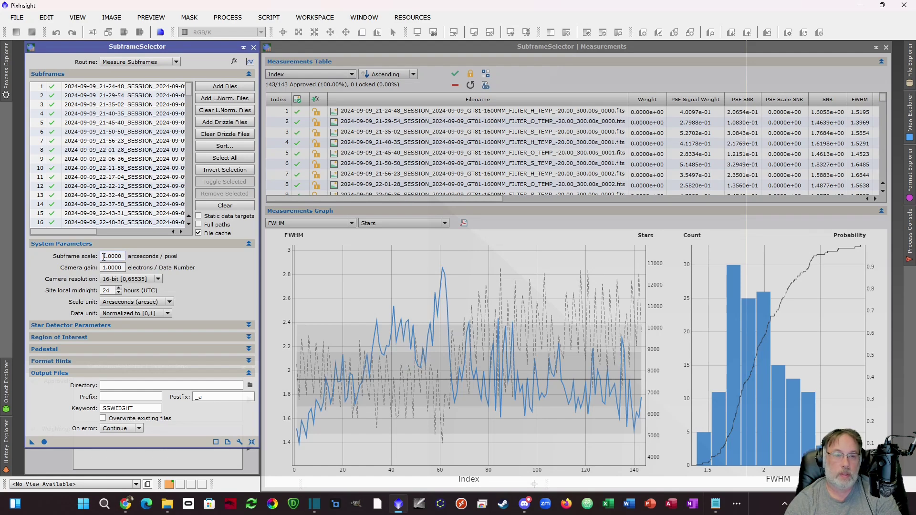
left_click_drag(102, 256, 130, 260)
type("2.05")
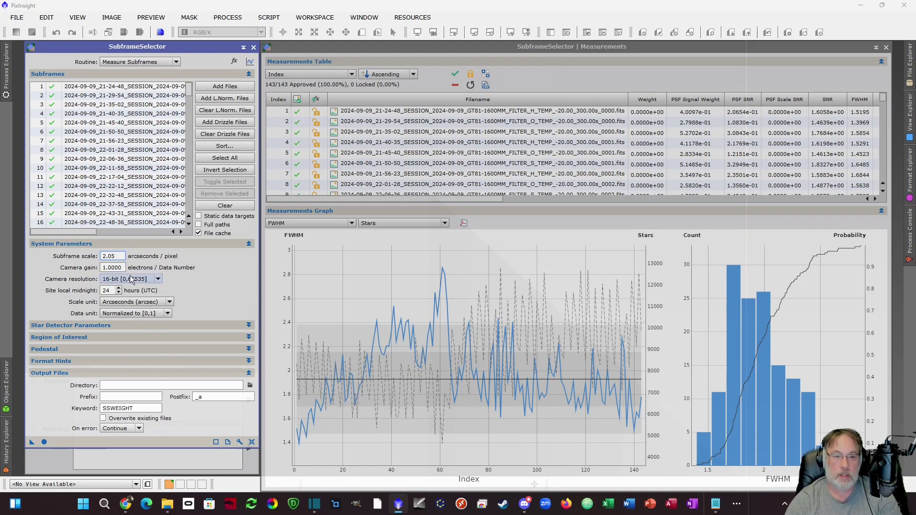
left_click(118, 268)
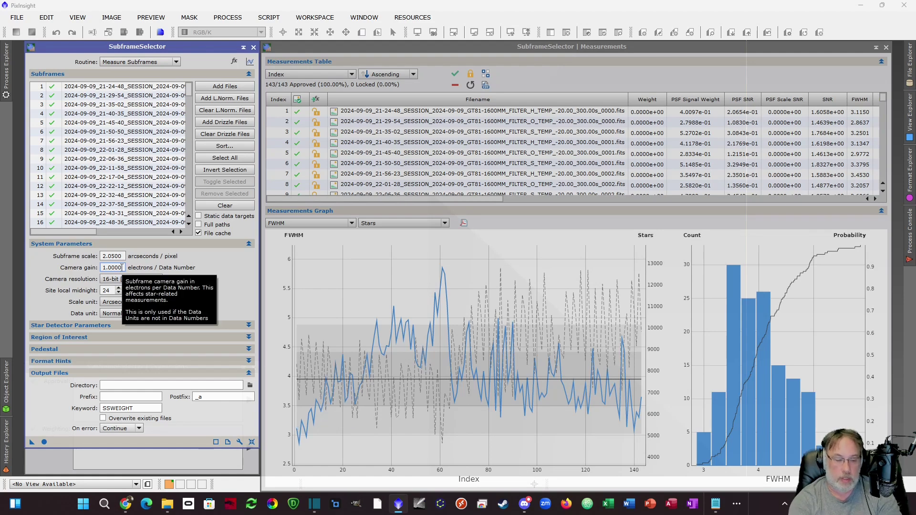
key("BackSpace")
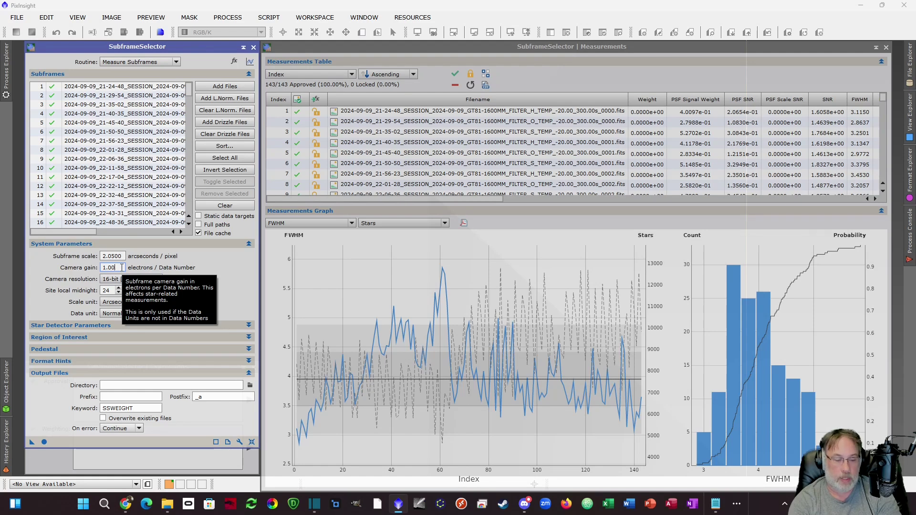
type("11")
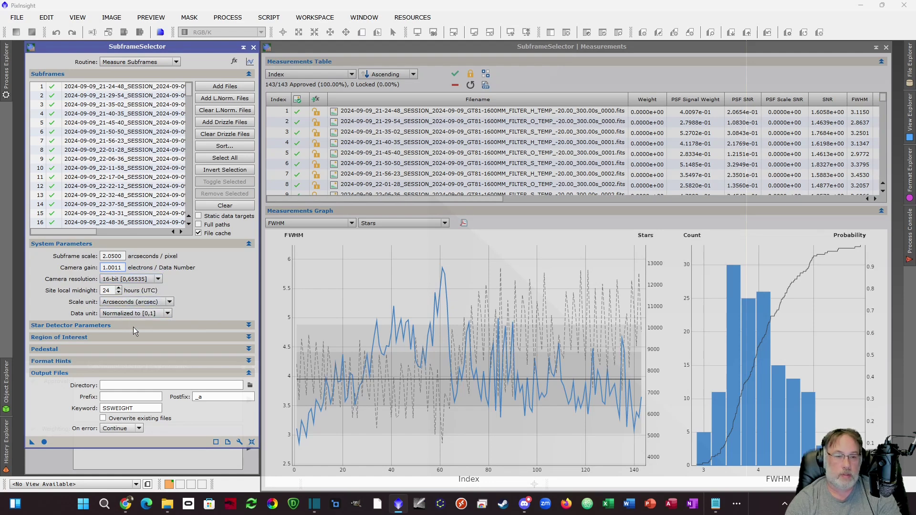
Save the configured process as a workspace icon and rename it from Process01 to SubframeSelector
left_click(876, 46)
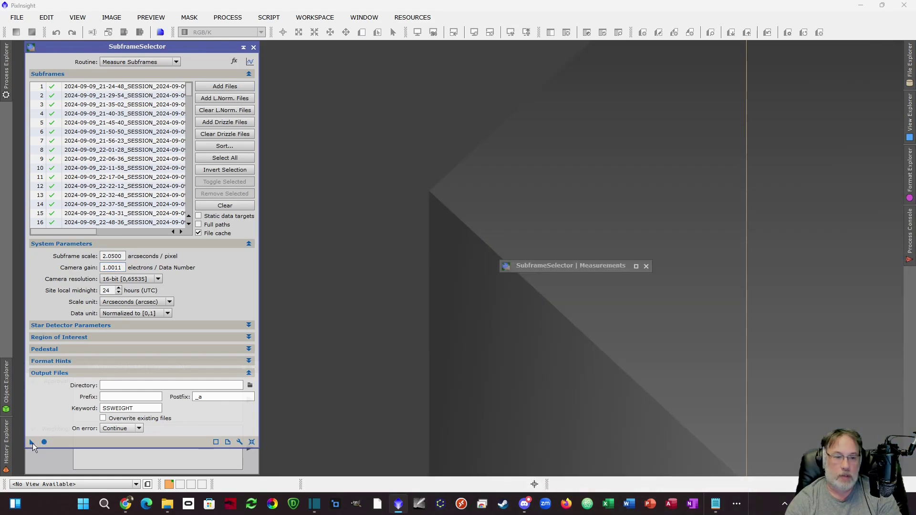
left_click_drag(29, 443, 793, 133)
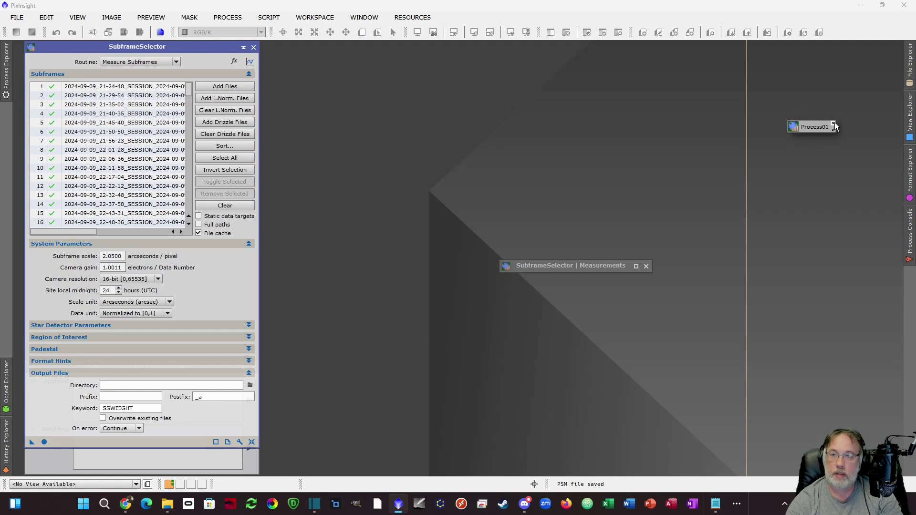
left_click(834, 126)
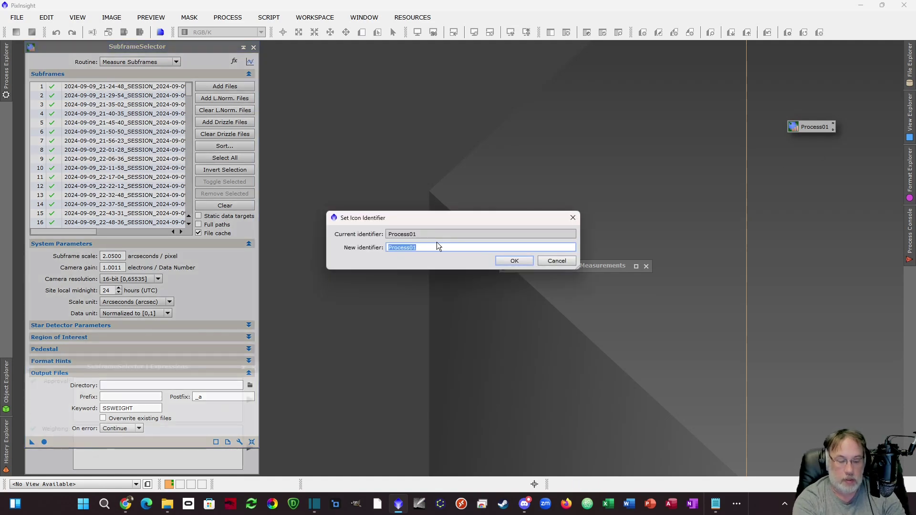
type("Sub")
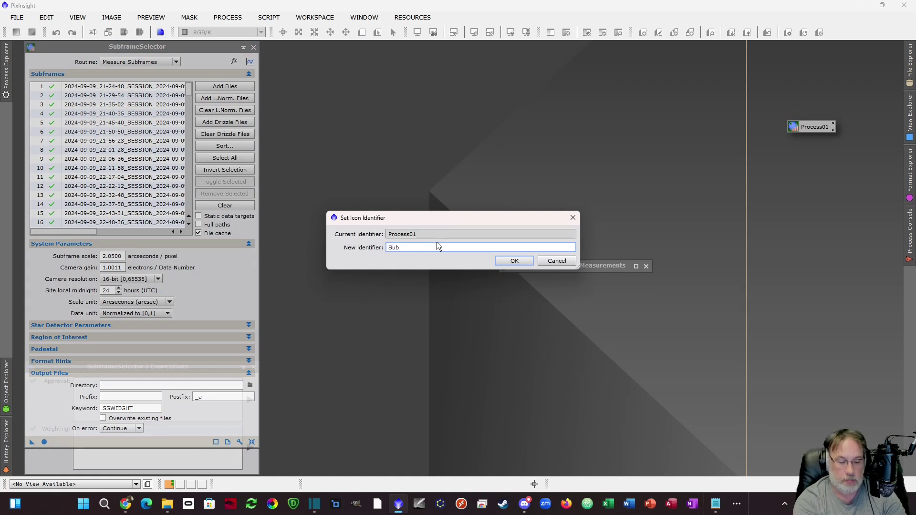
type("framesS")
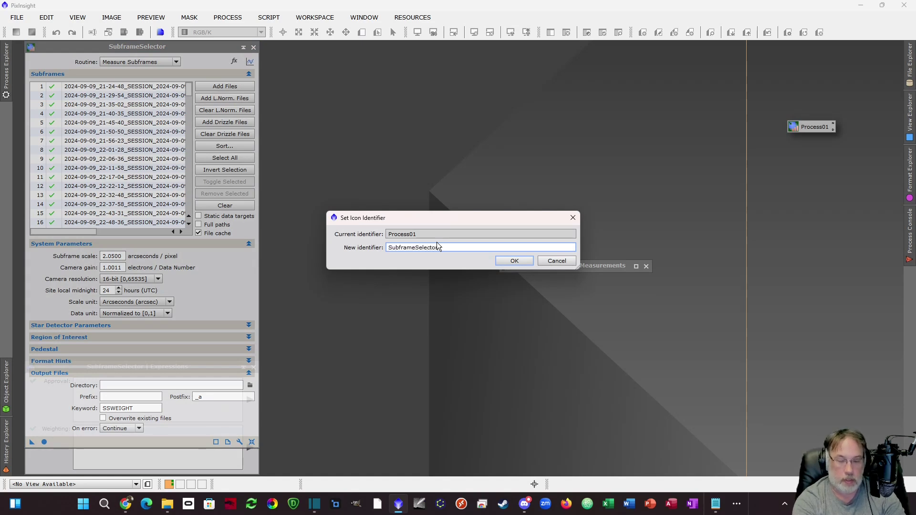
left_click(512, 262)
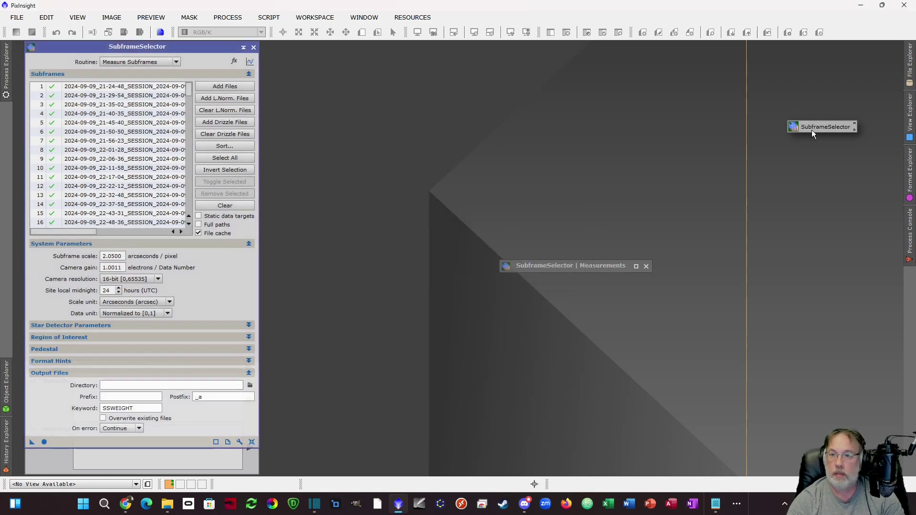
Give the SubframeSelector icon the description 'GT81 with 1600mm pro and 0.8x reducer' and close the preview
left_click(855, 130)
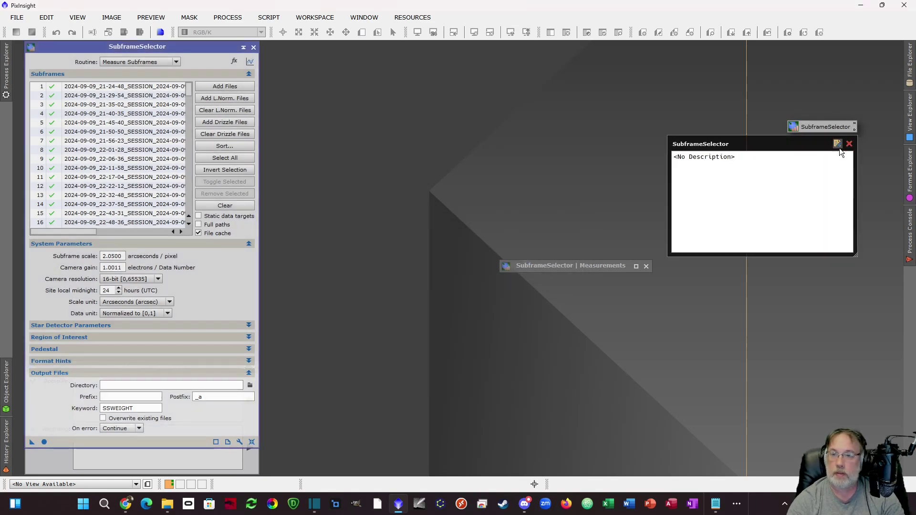
left_click(838, 144)
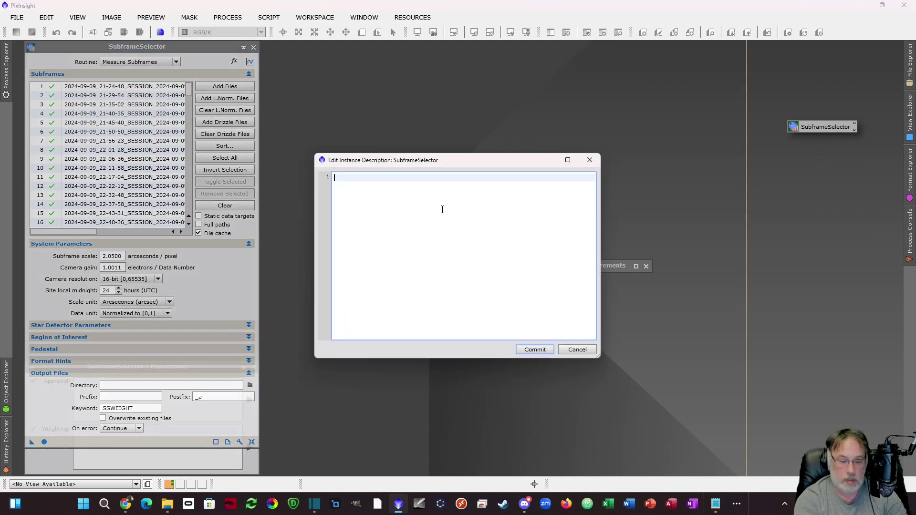
type("GT81 w")
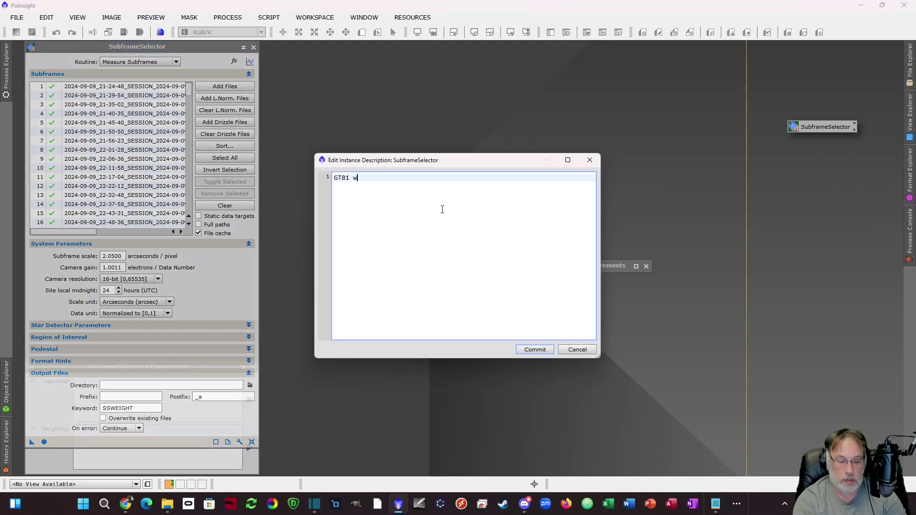
type("ith 0.8x reducer1600m")
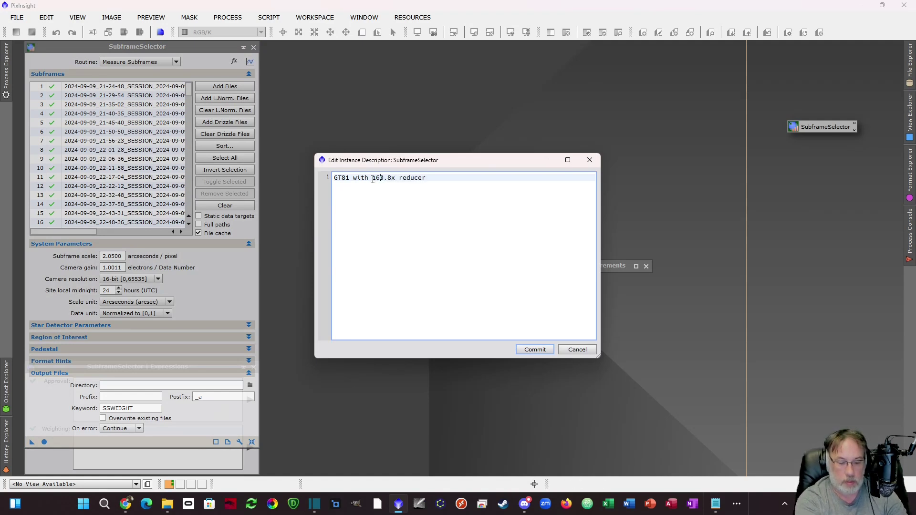
type("m pro0")
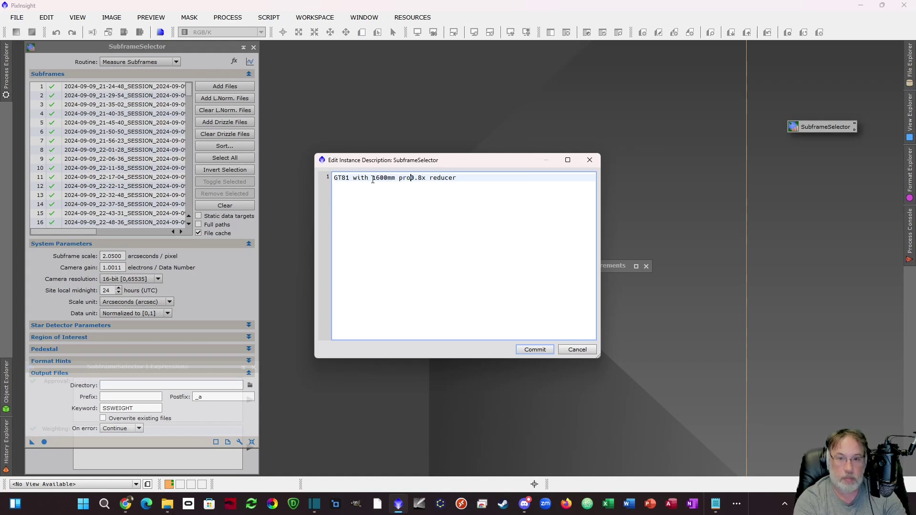
type(" and")
left_click(544, 350)
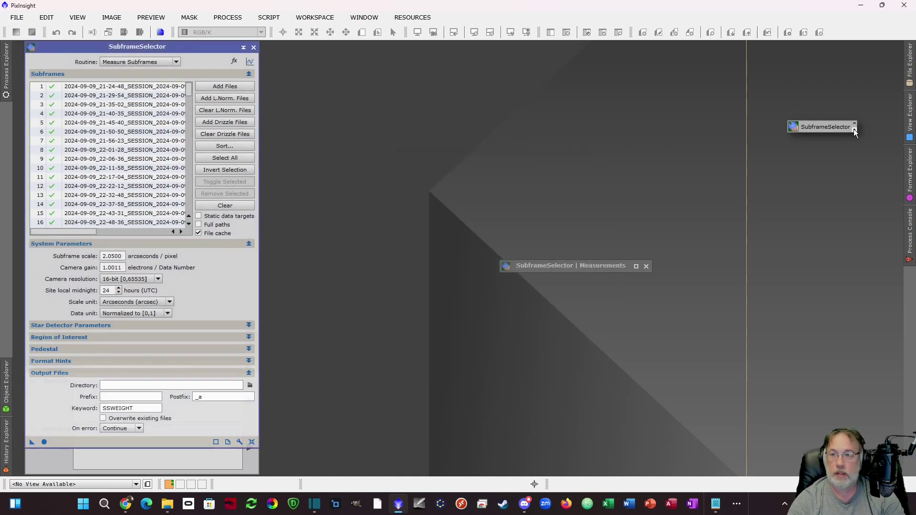
mouse_move(853, 130)
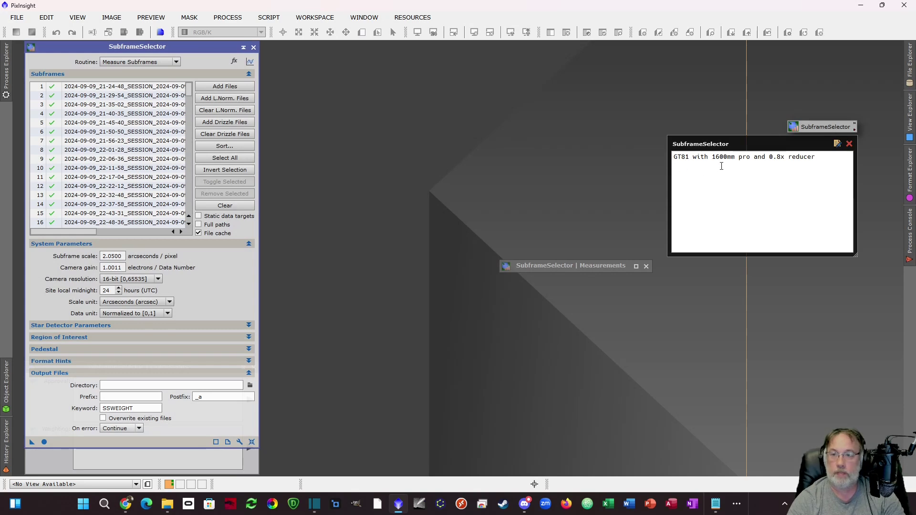
left_click(850, 143)
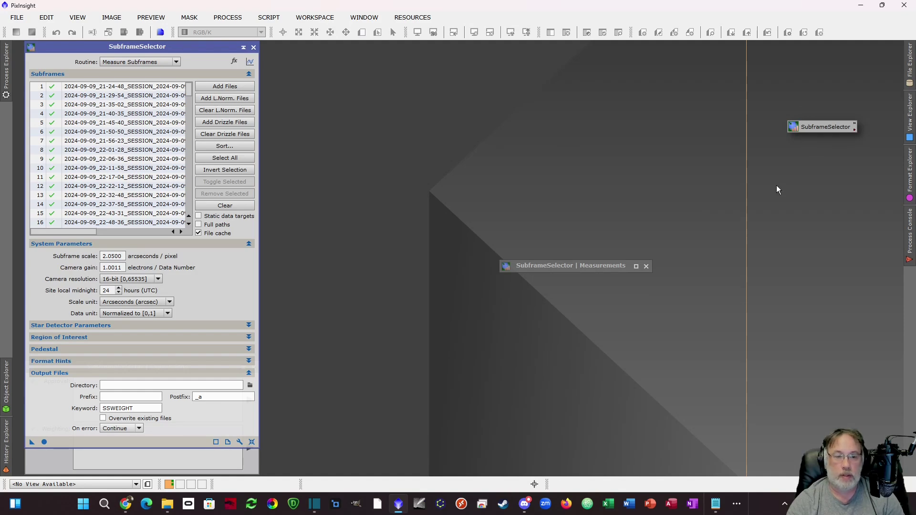
Export the subframe measurements to CSV, saving over the existing FWHM file in 2024-09-09-Home-GT81-1600
double_click(595, 267)
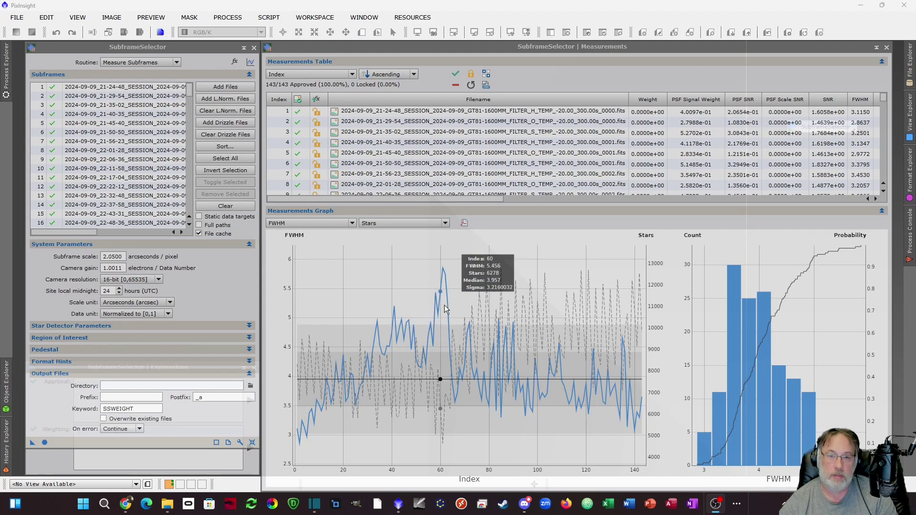
left_click(485, 85)
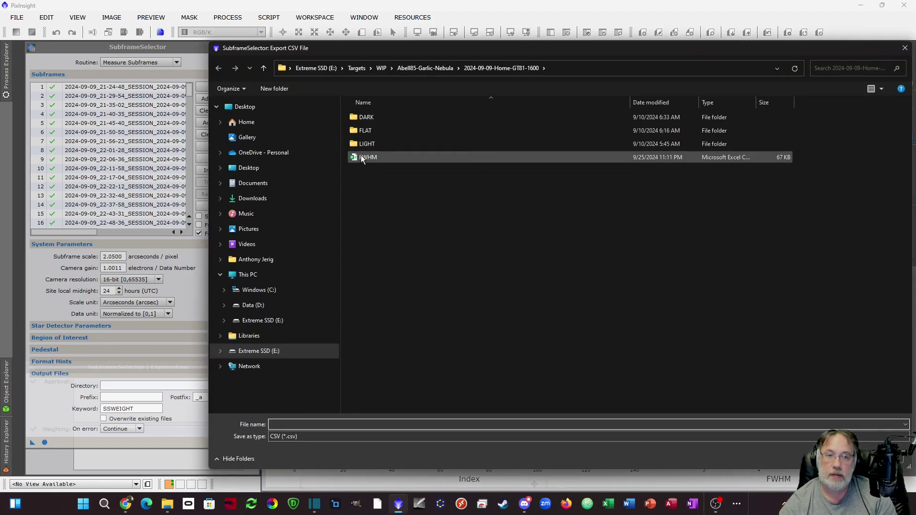
left_click(368, 158)
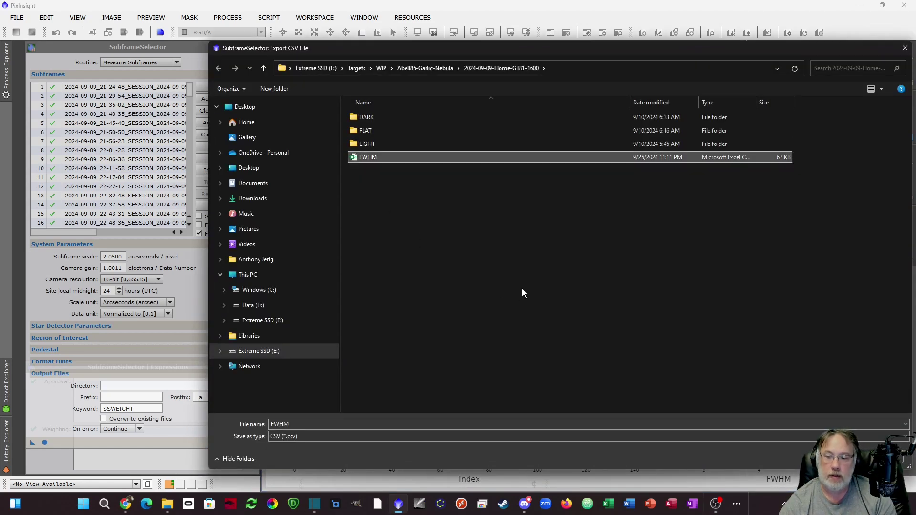
key("Return")
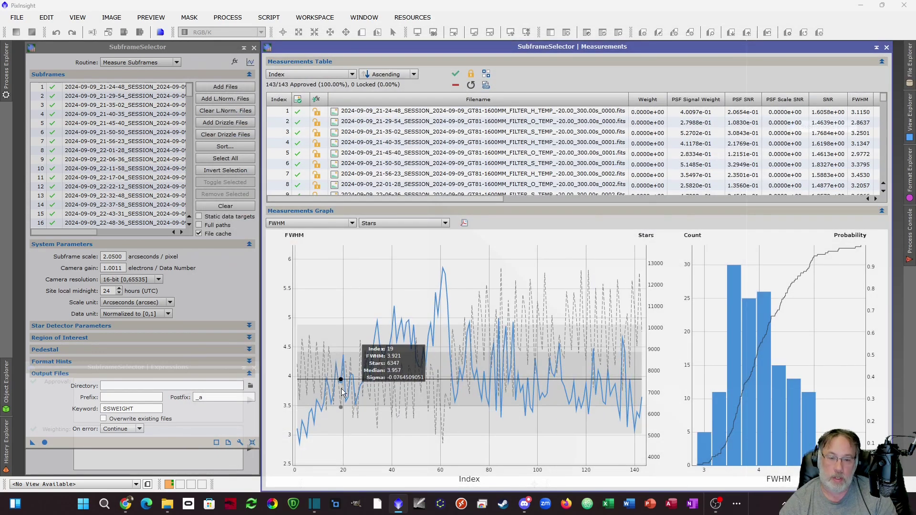
Open the recent FWHM CSV in Excel and widen the FWHM column N
left_click(607, 503)
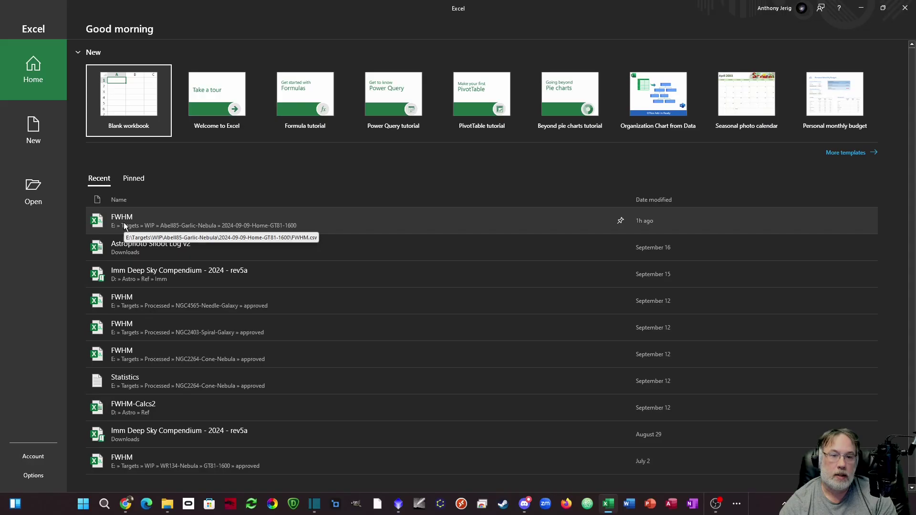
left_click(124, 223)
scroll(193, 266, "down", 4)
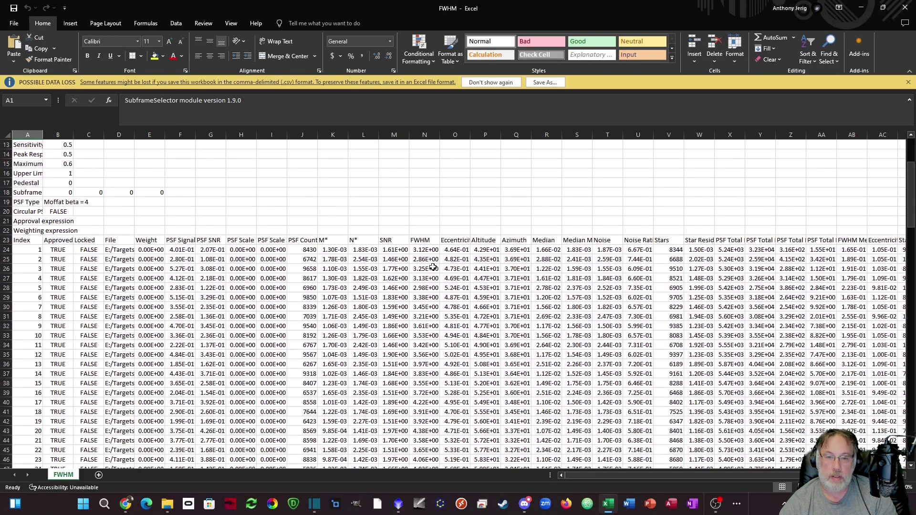
left_click_drag(442, 136, 469, 135)
left_click(436, 136)
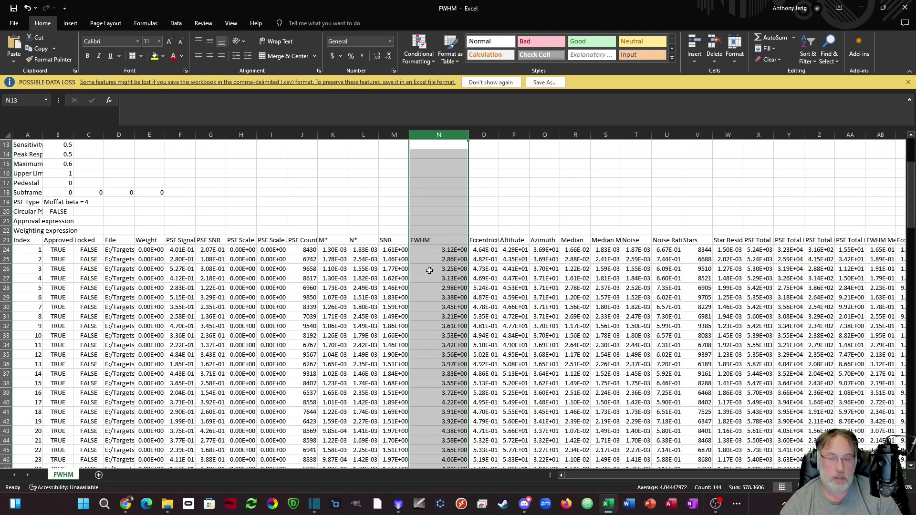
Format column N as Number with 2 decimal places
key("ctrl+1")
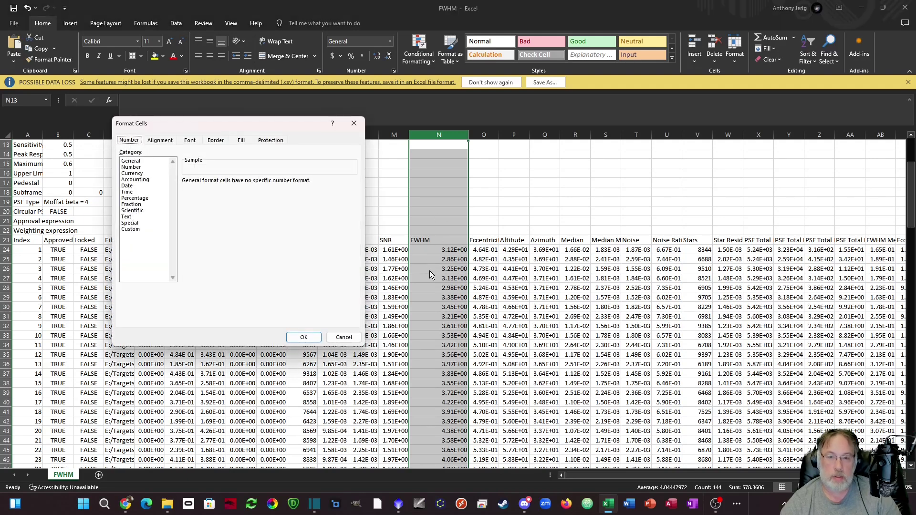
left_click(137, 167)
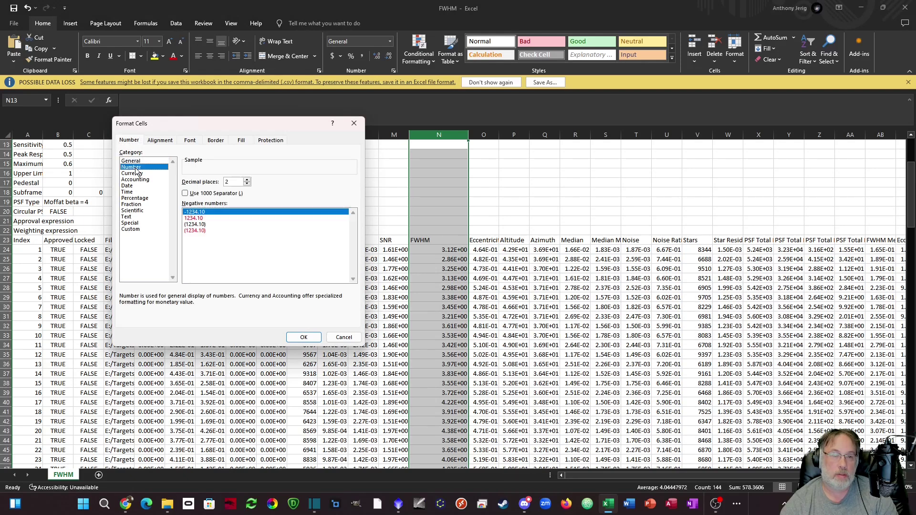
left_click(303, 338)
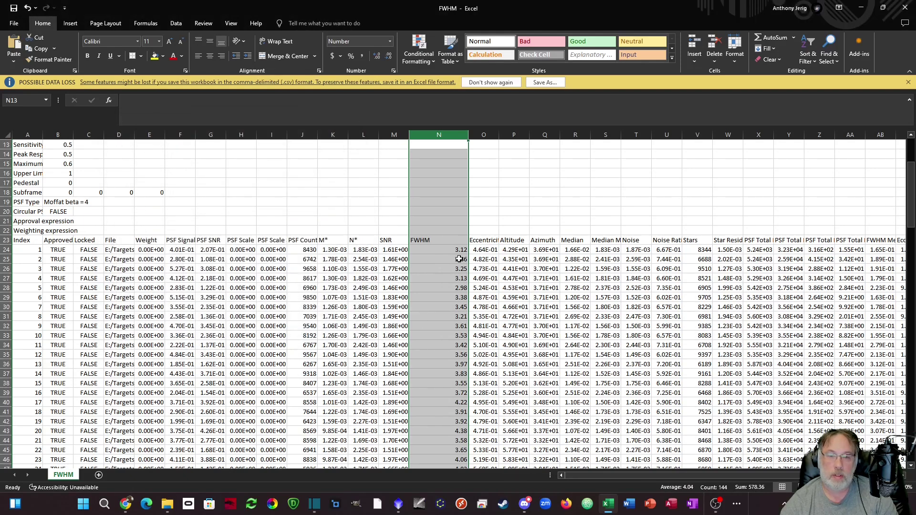
Select the FWHM values in N24 through N37, then clear the selection
left_click_drag(459, 256, 446, 377)
left_click(449, 279)
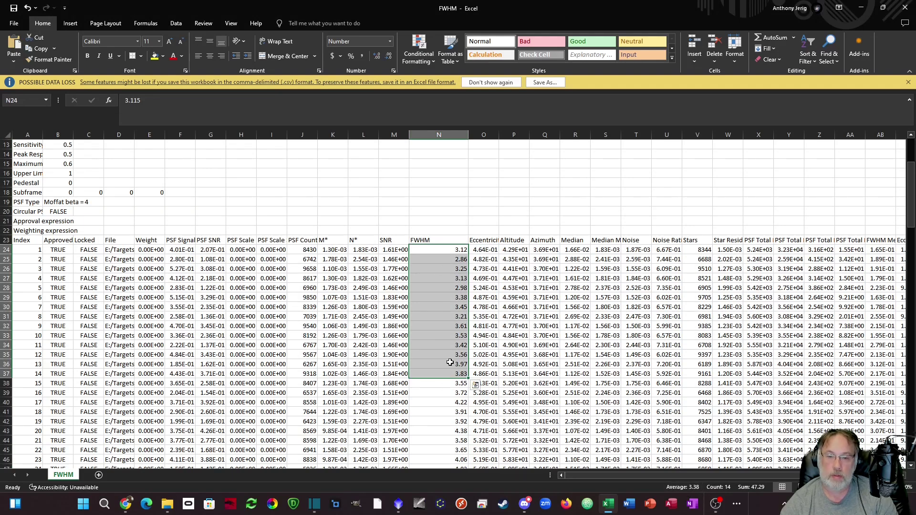
left_click(446, 250)
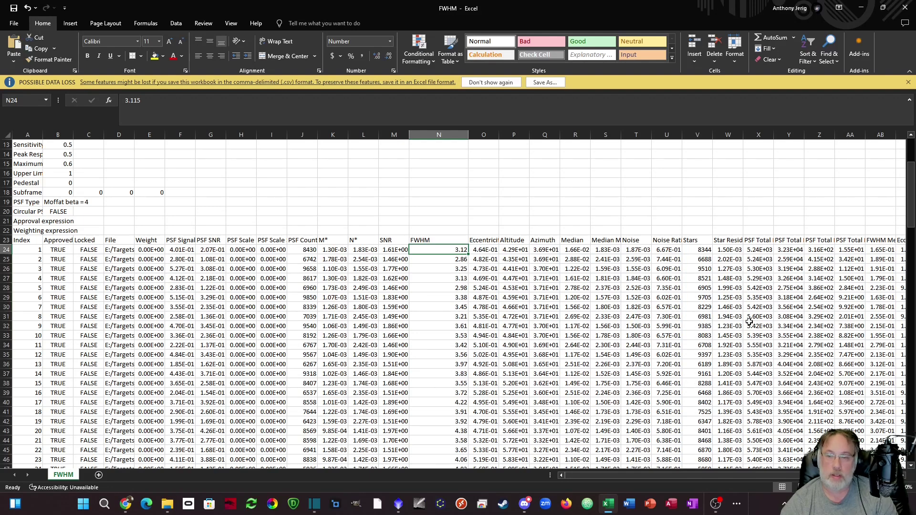
left_click_drag(597, 477, 633, 481)
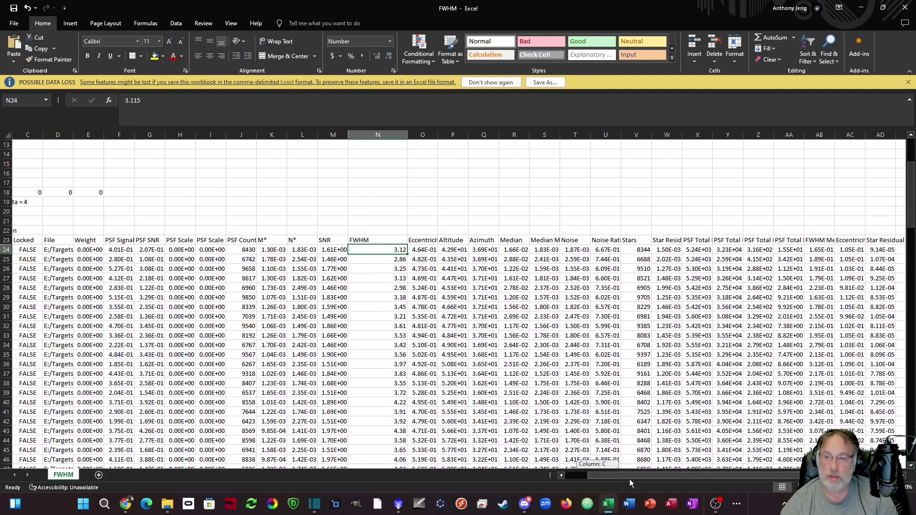